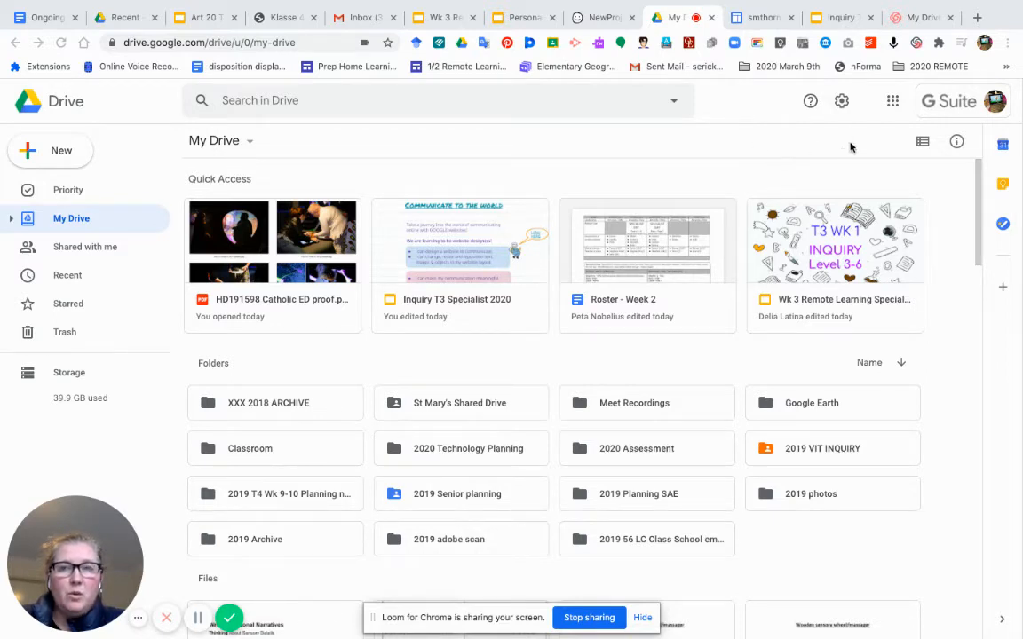
Open Google Sites from the Google apps and create a blank site in new Sites.
click(893, 104)
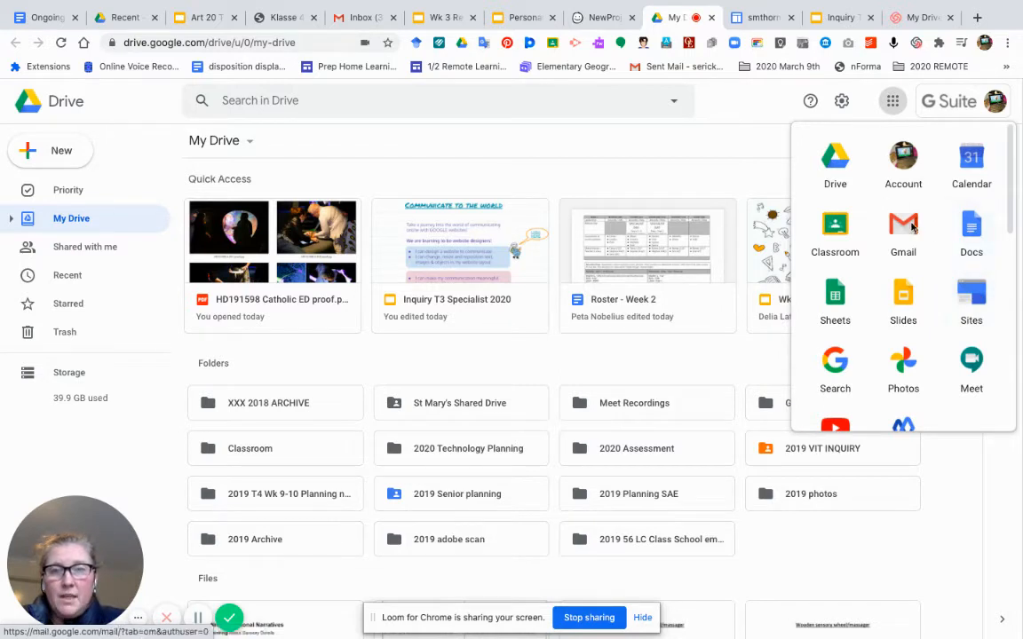
mouse_move(1012, 221)
mouse_down()
mouse_move(1018, 402)
mouse_move(1001, 234)
mouse_up()
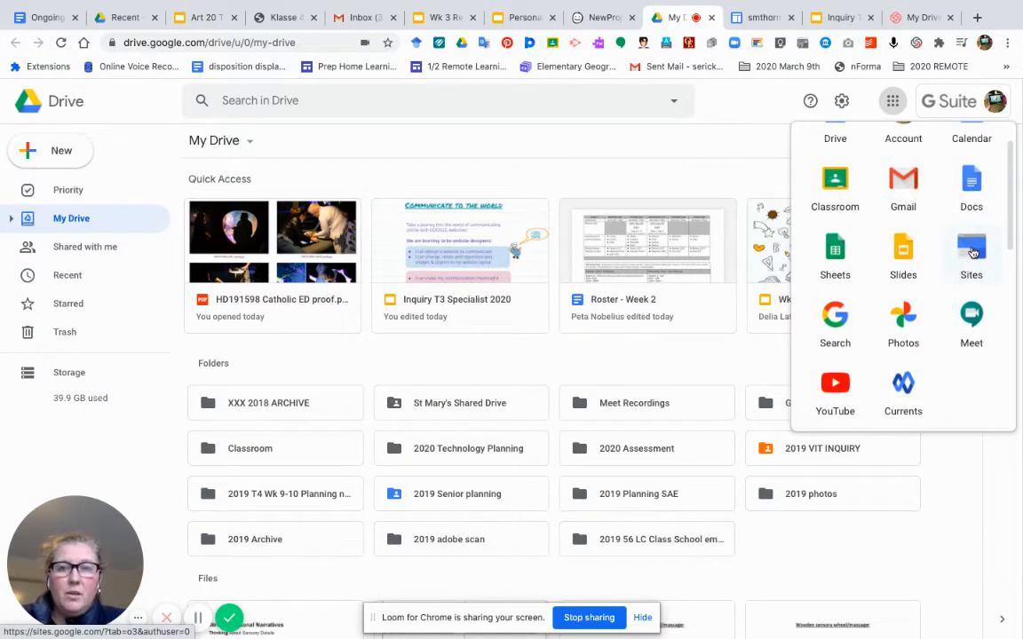
click(973, 253)
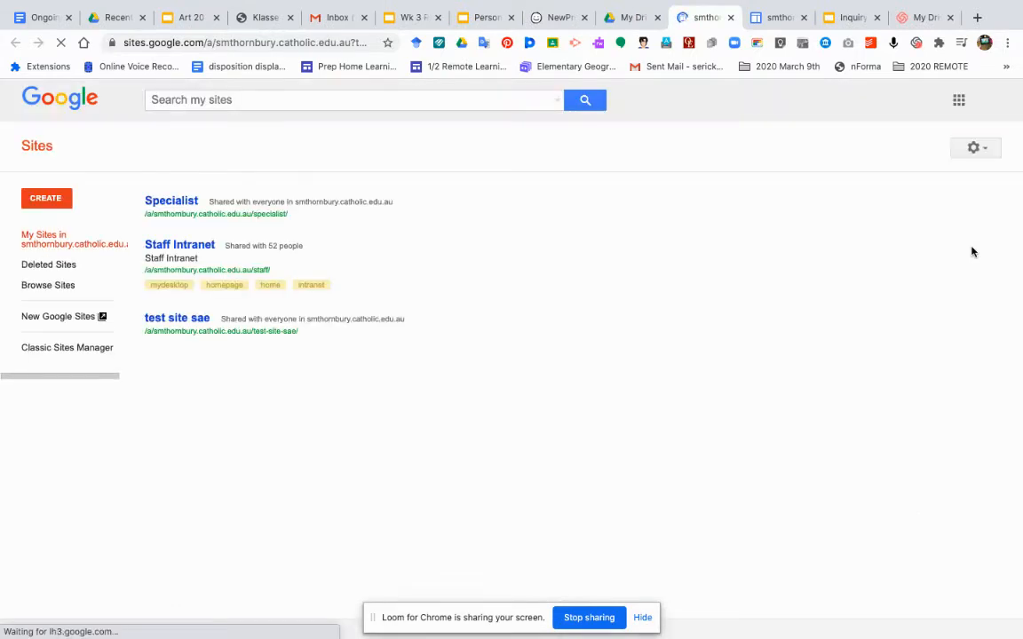
click(45, 200)
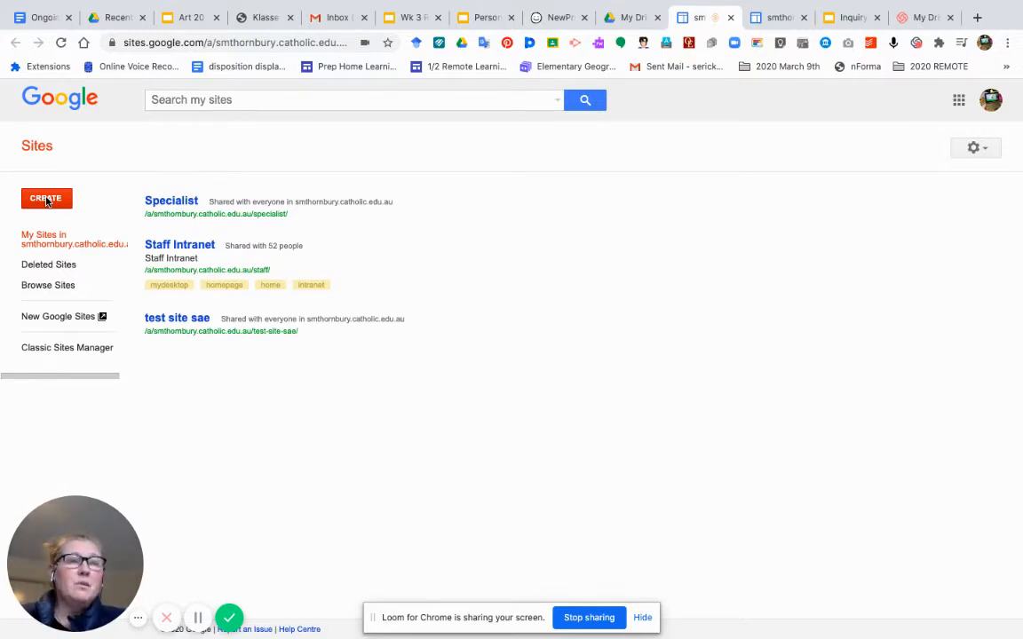
click(46, 200)
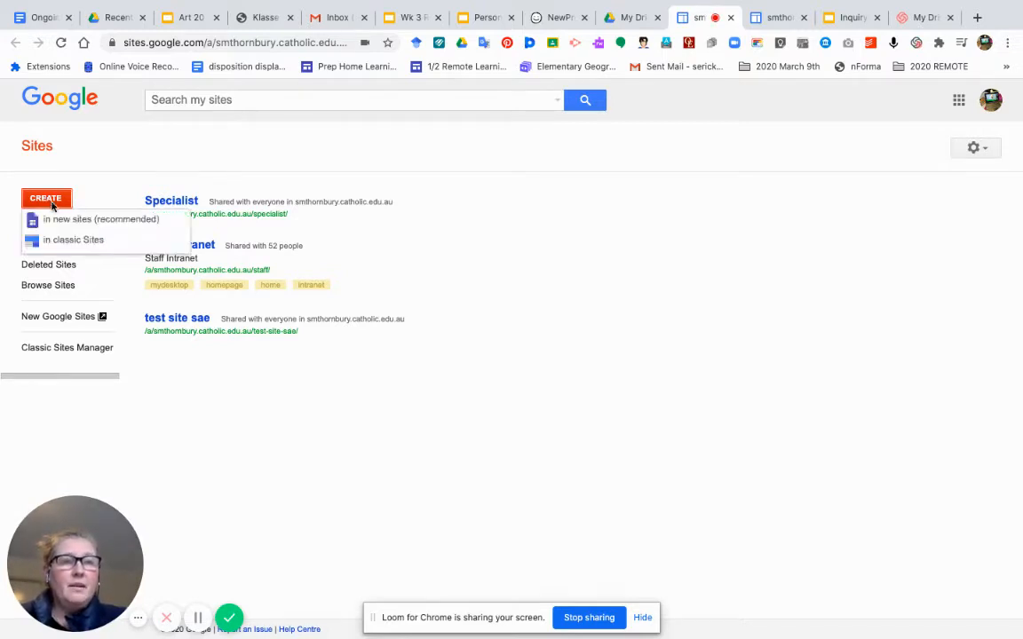
click(116, 228)
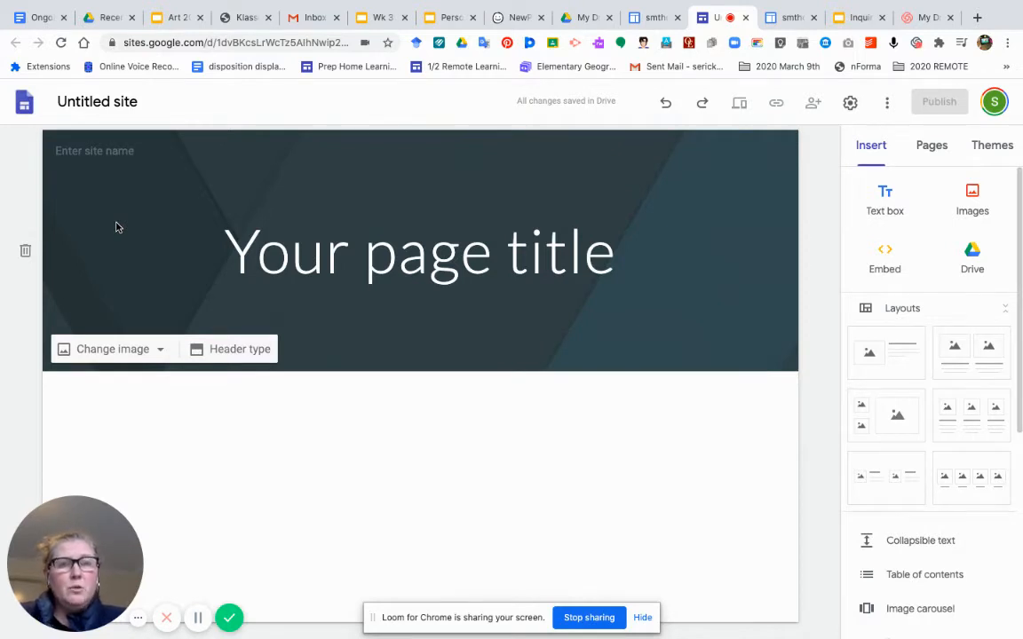
Rename the untitled site document to the owner's first name in possessive form followed by "Webpage 160720".
click(145, 100)
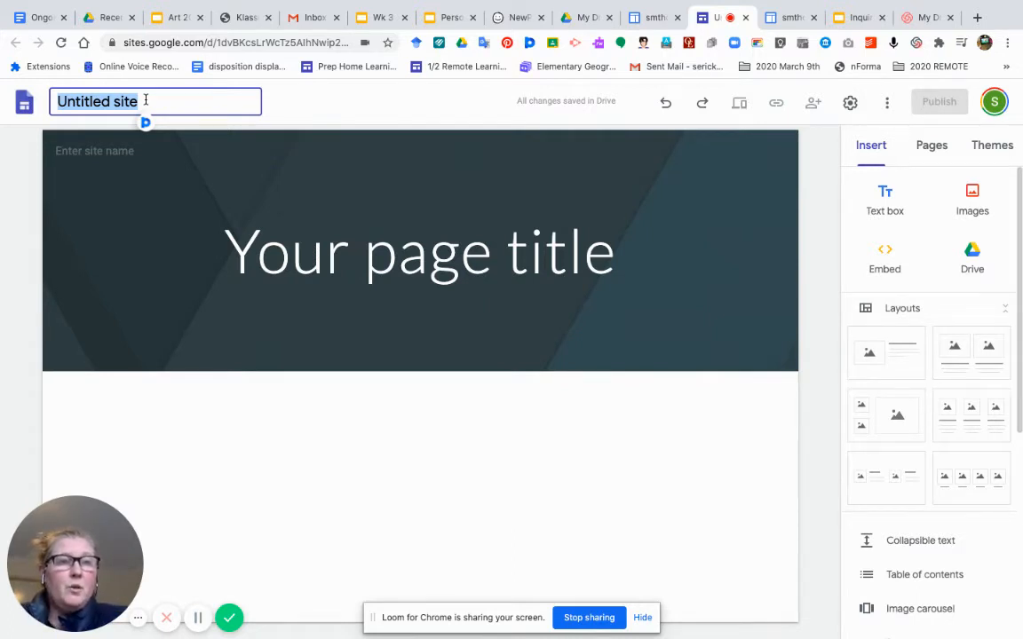
text(Sall)
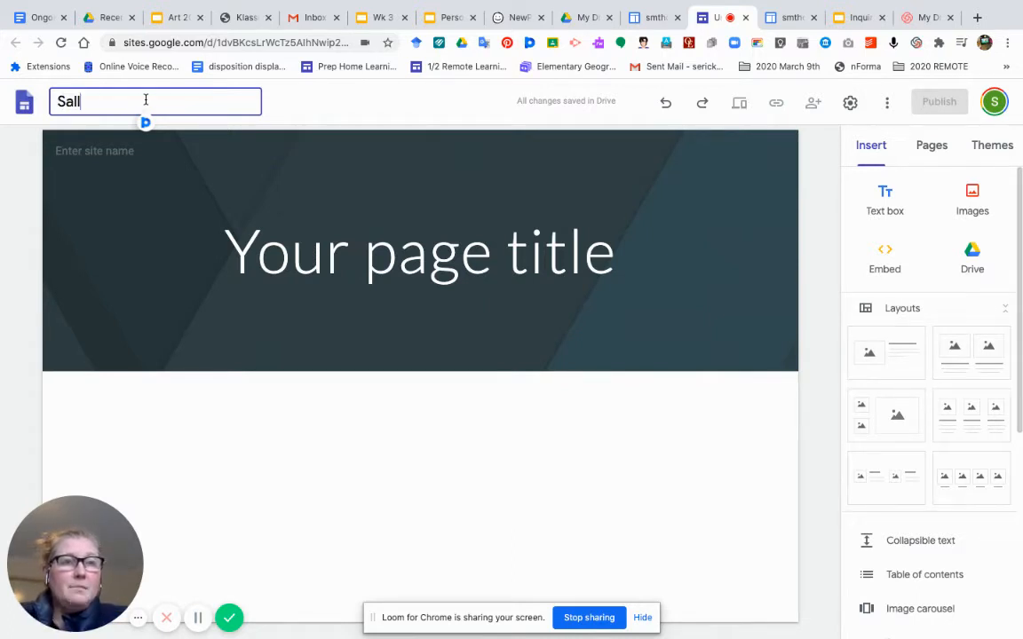
text(ys Webi)
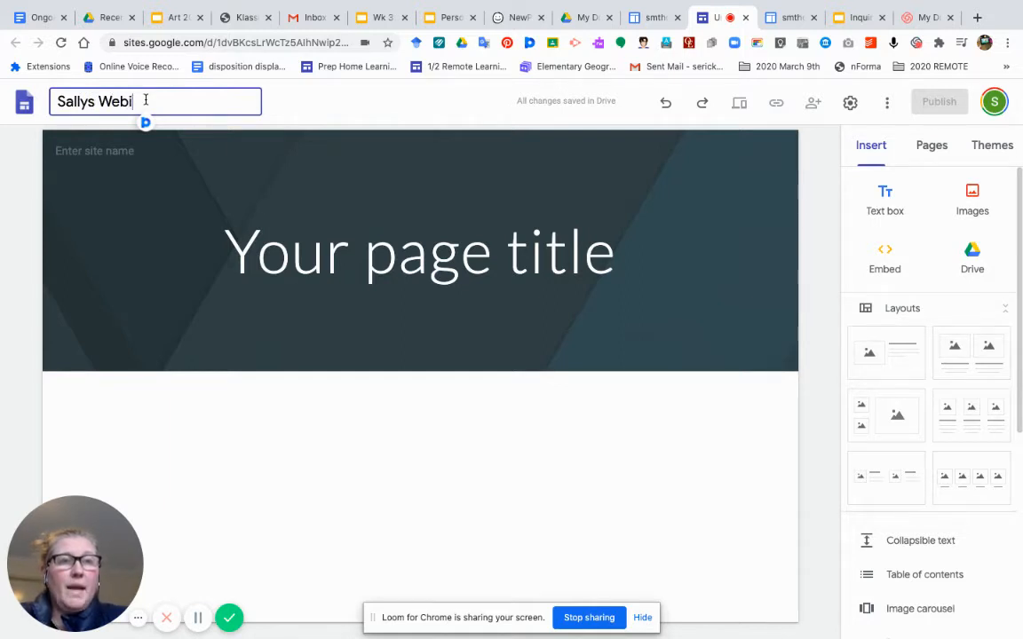
key(BackSpace)
text(page )
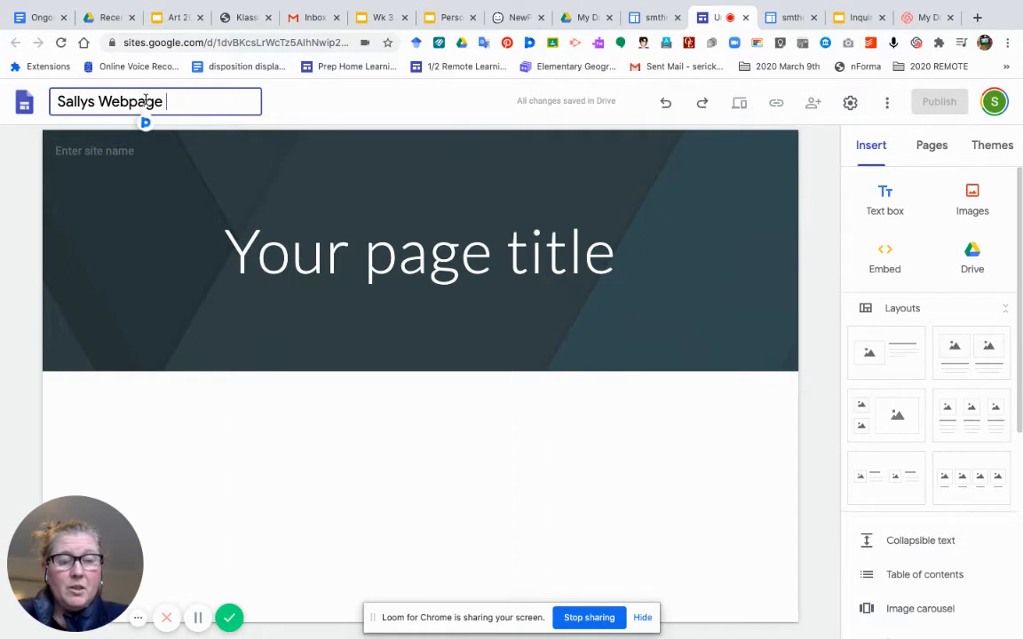
text(16)
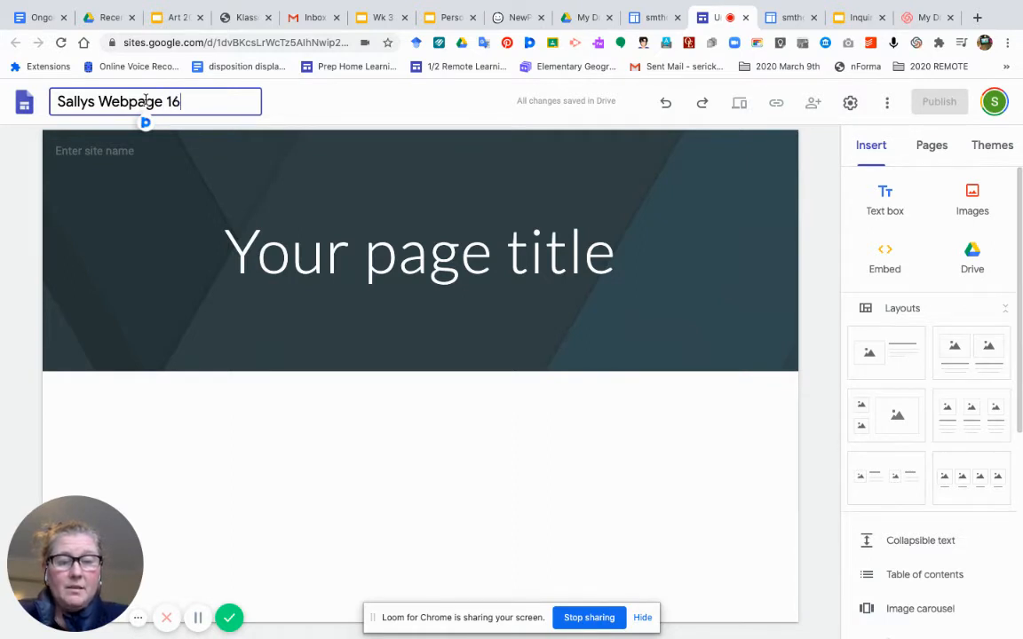
text(07)
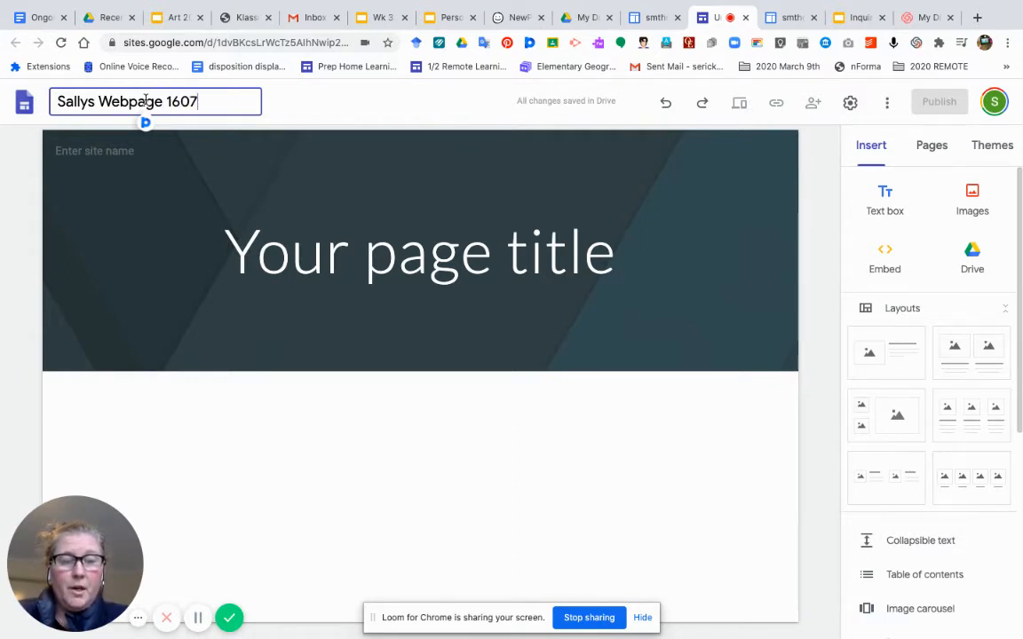
text(20)
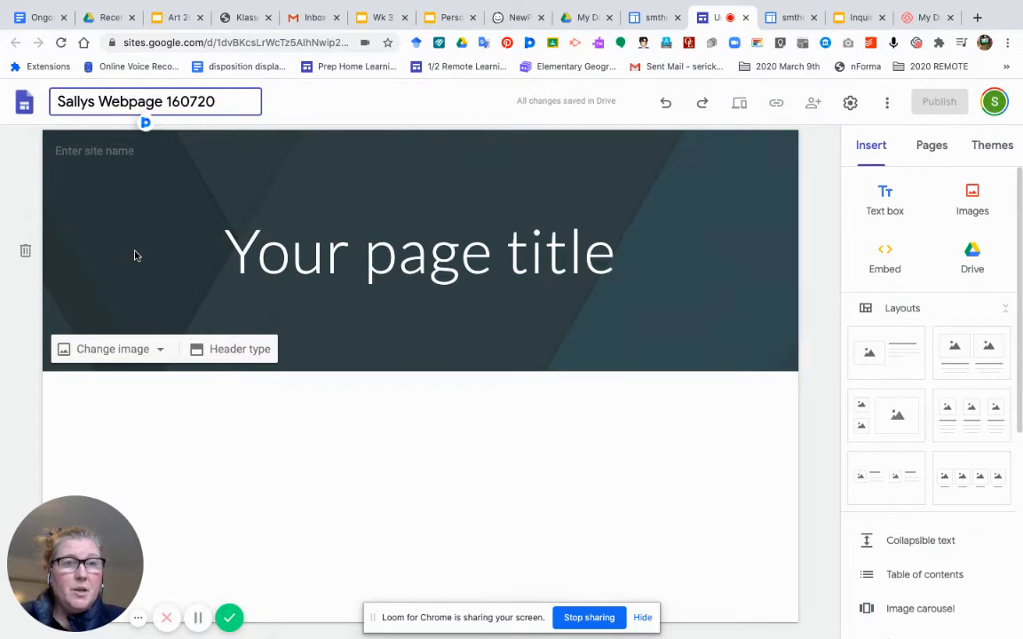
Fill in the site name in the header from the document name and remove the date 160720 from it.
click(115, 151)
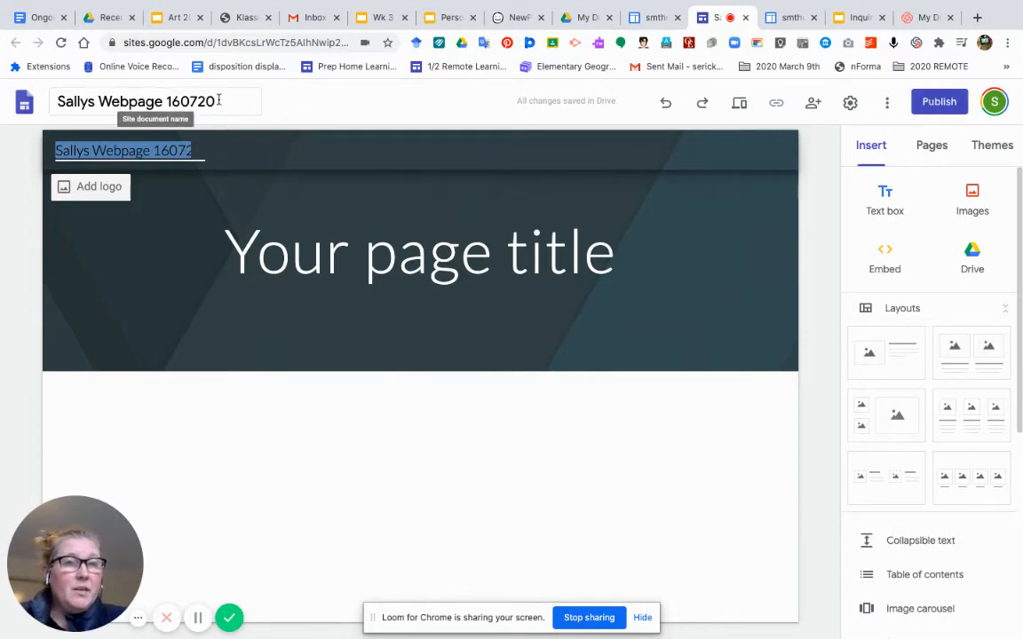
click(181, 150)
key(BackSpace)
key(BackSpace)
key(BackSpace)
key(BackSpace)
key(BackSpace)
key(BackSpace)
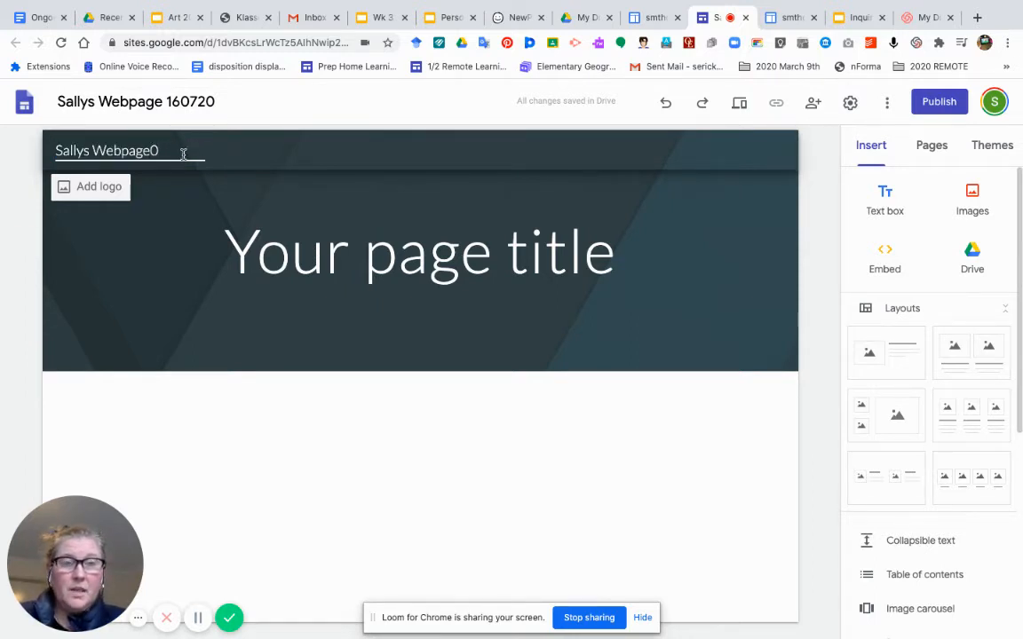
key(Delete)
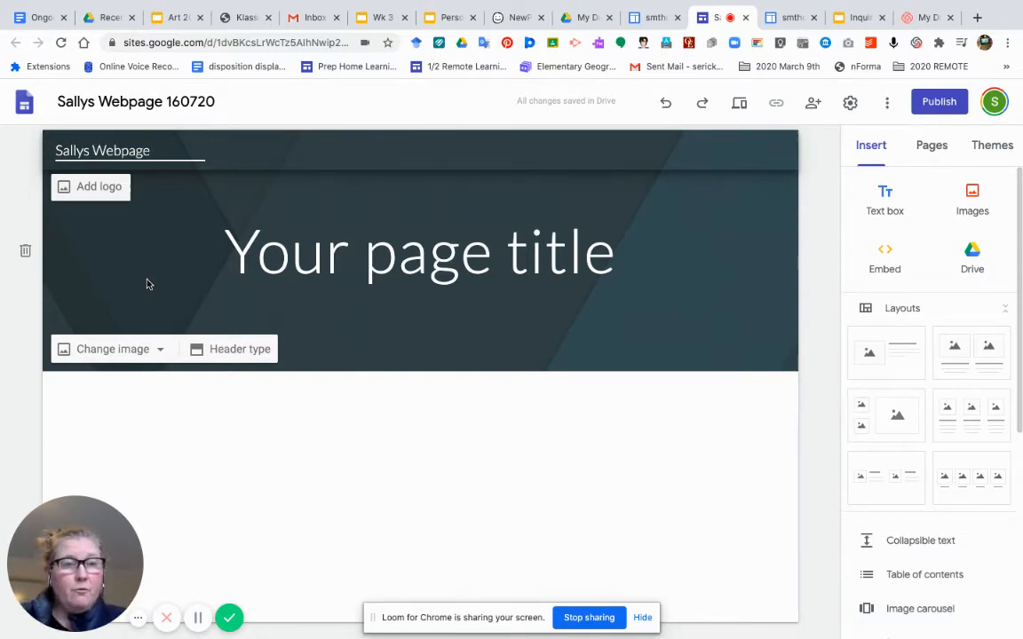
Replace the header background with the gallery image of blurred city lights on dark blue.
click(160, 352)
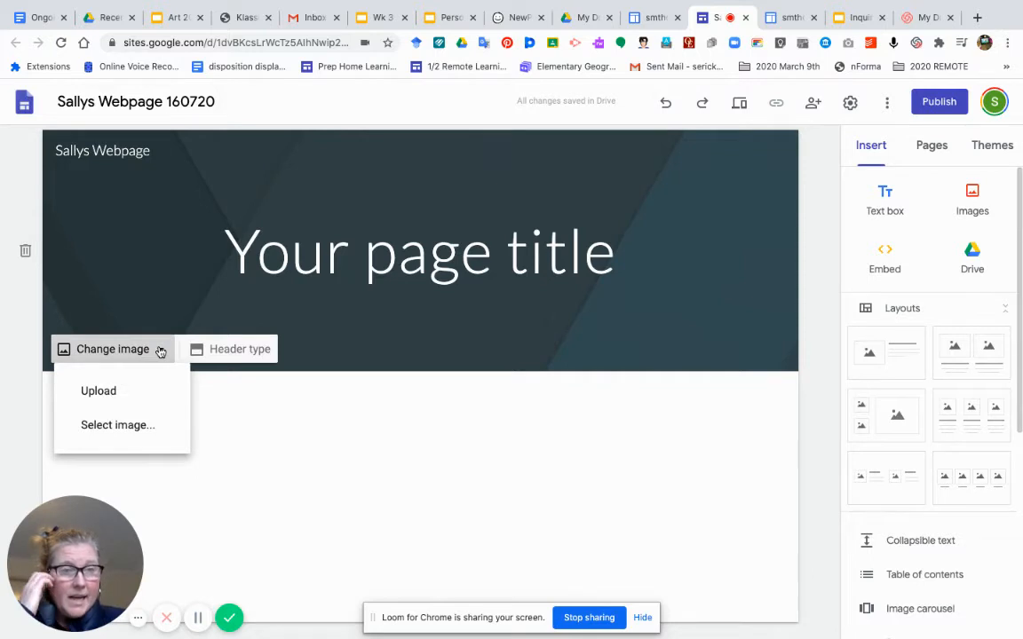
click(135, 432)
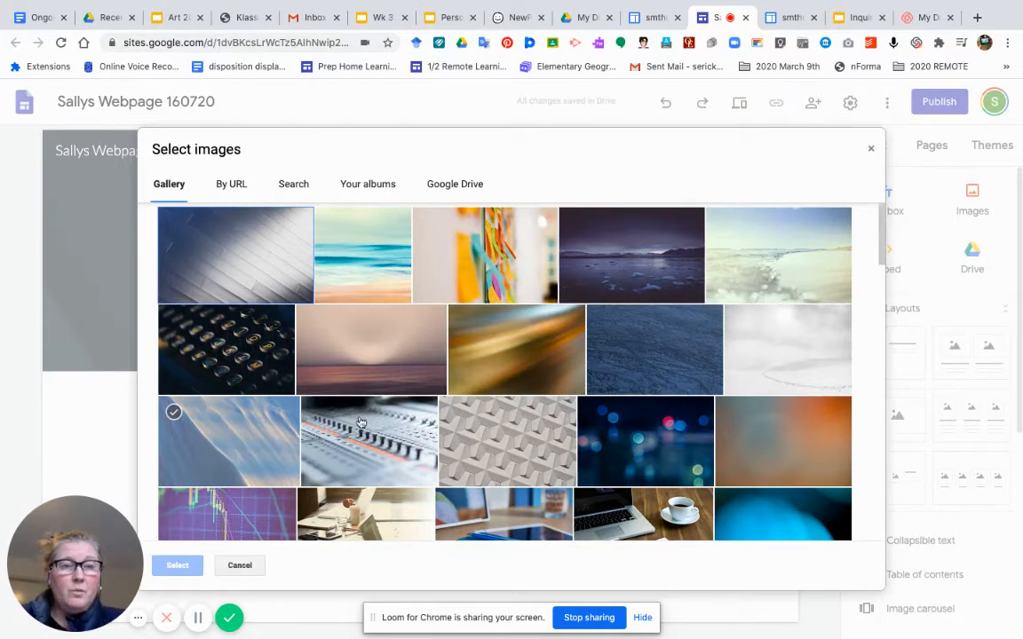
scroll(588, 362, down, 2)
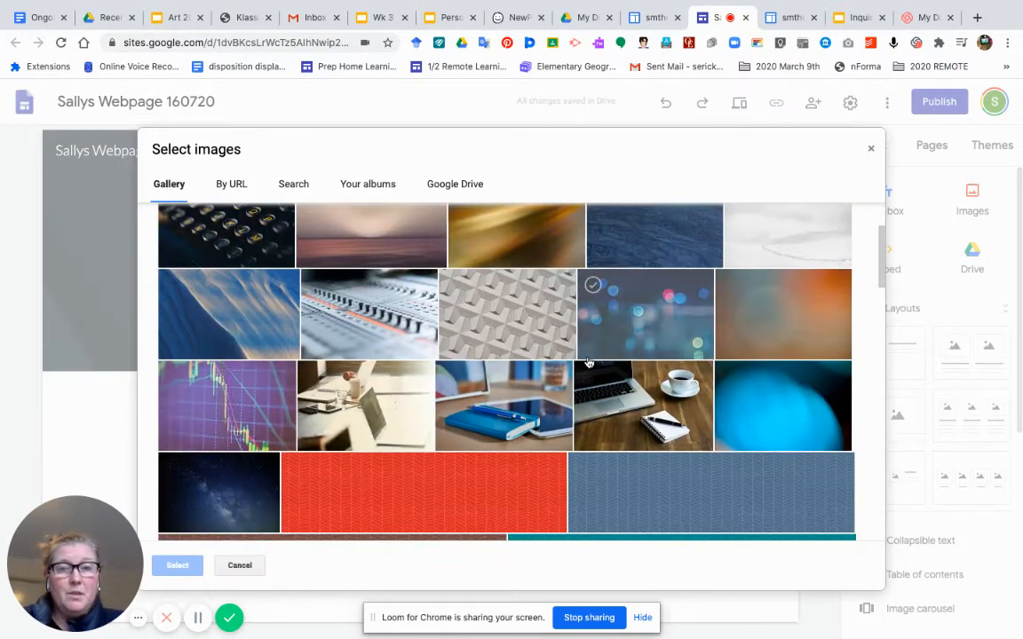
scroll(588, 362, up, 1)
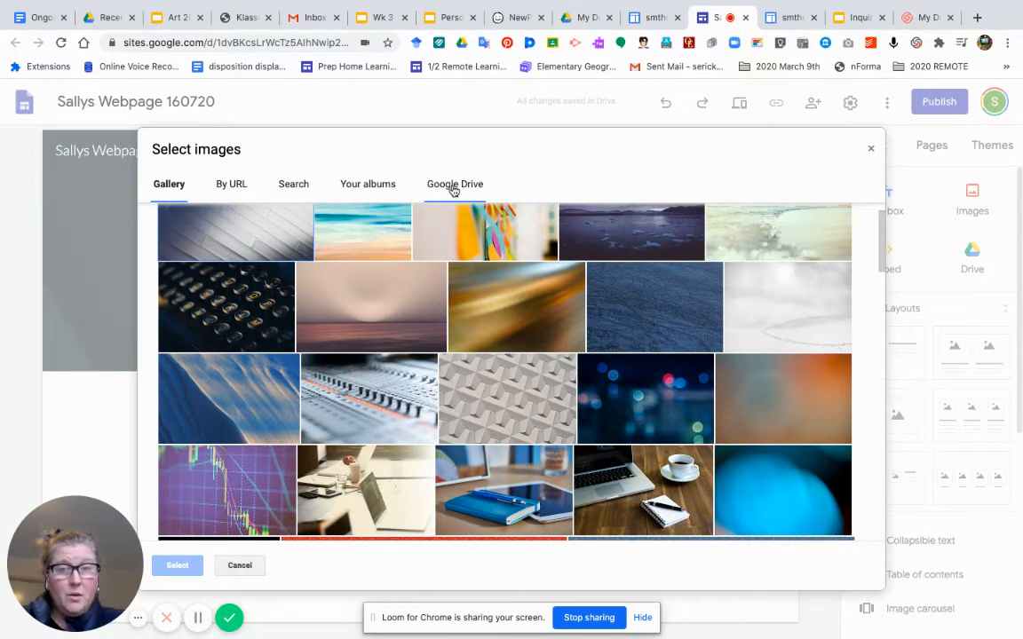
click(650, 395)
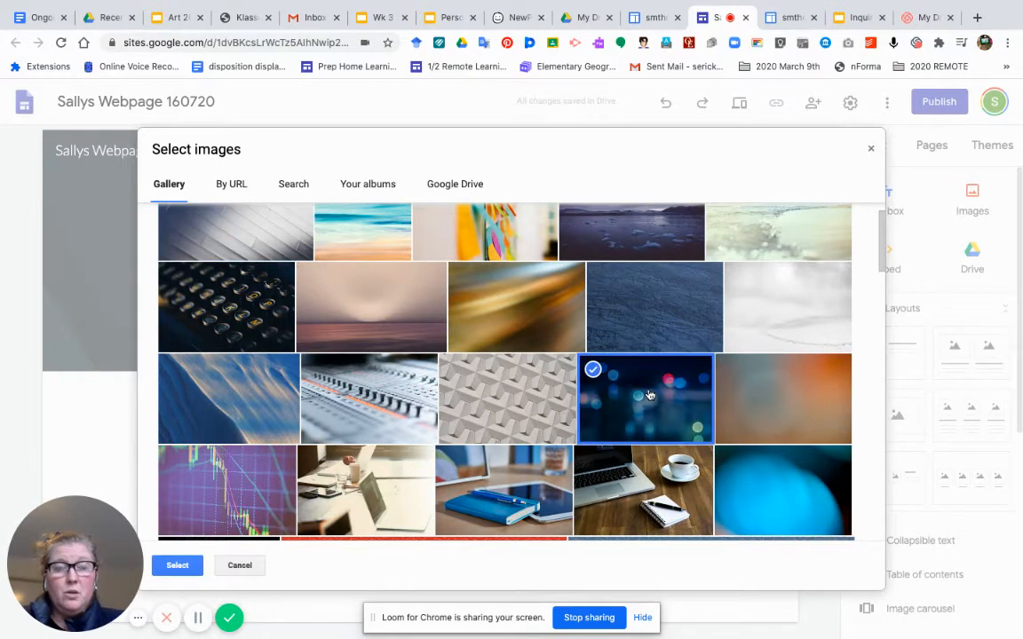
double_click(649, 395)
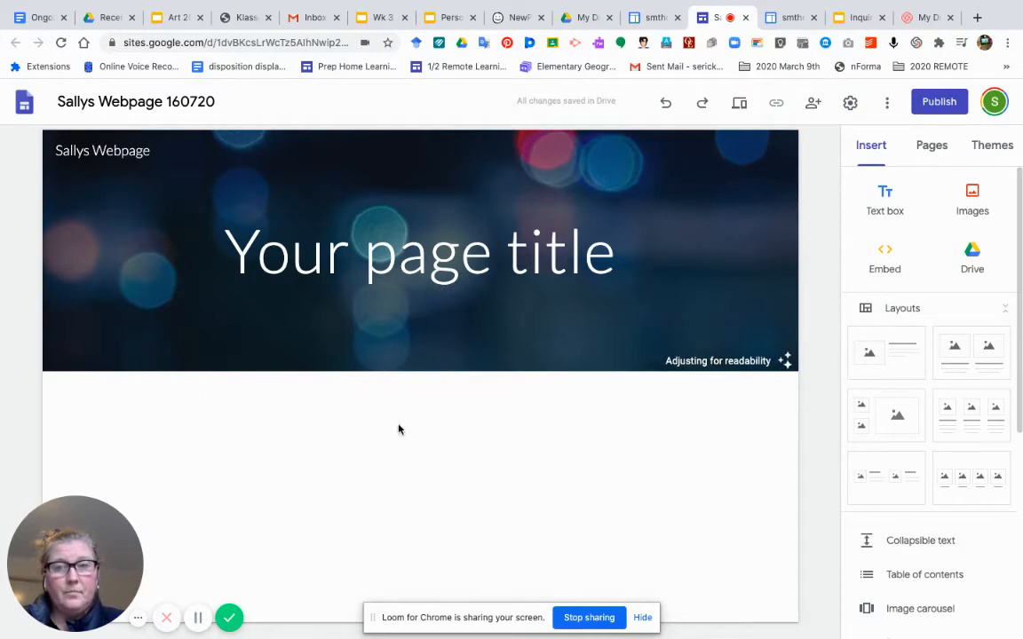
Switch the page header type to Title only.
mouse_move(336, 296)
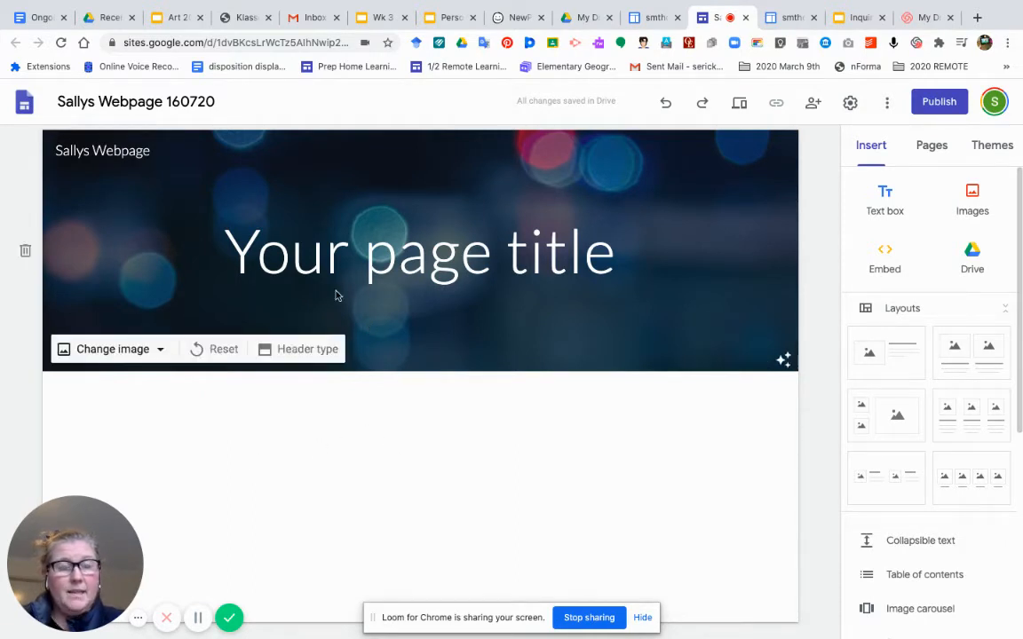
click(267, 351)
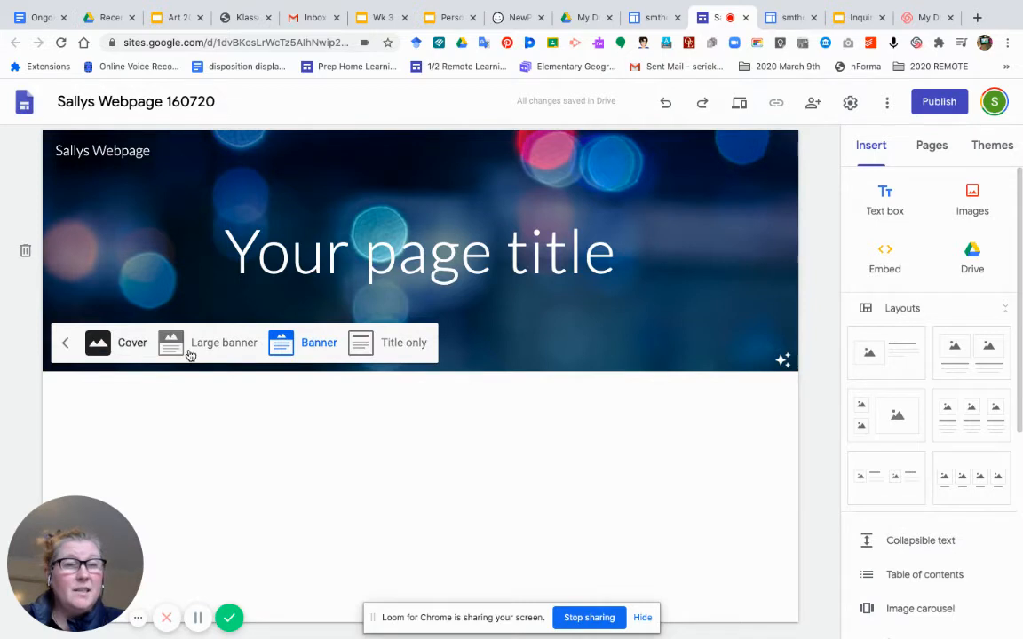
click(375, 350)
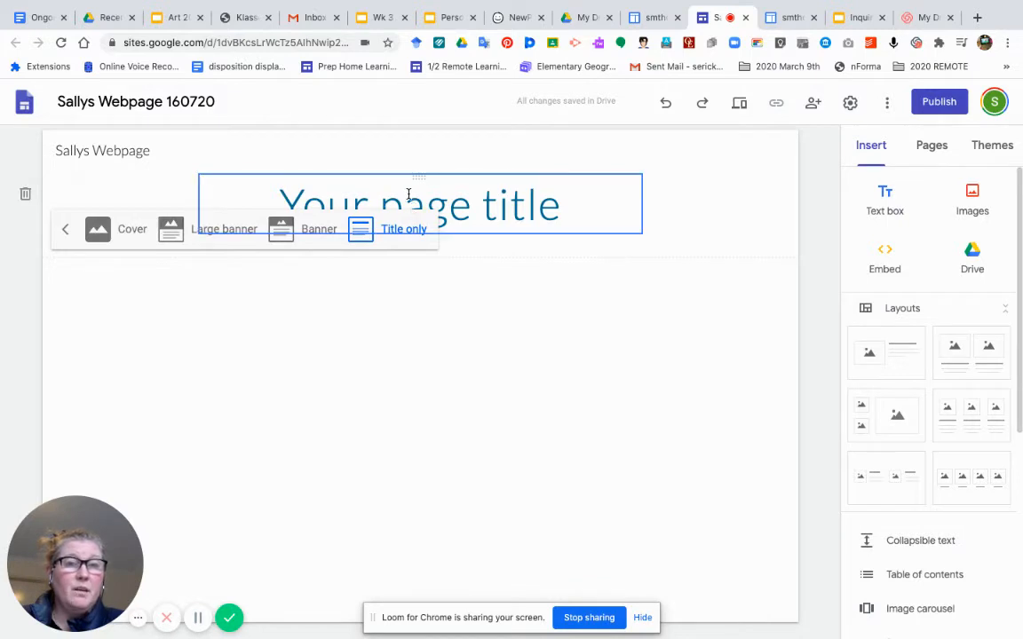
Replace the placeholder page title with the owner's first name in possessive form followed by "Webpage".
click(391, 203)
drag(279, 201, 571, 230)
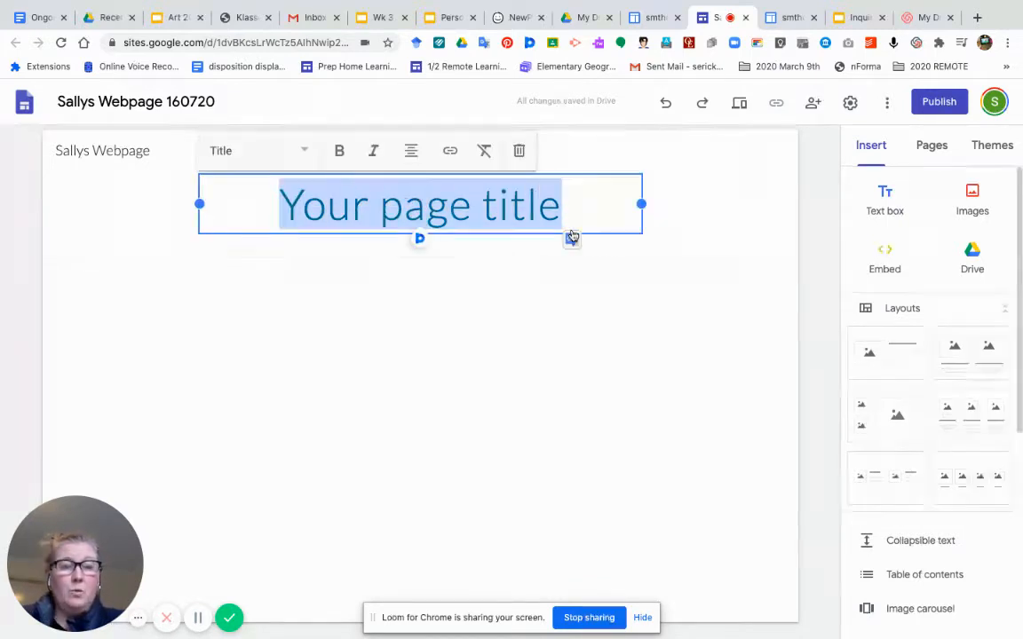
text(Sally)
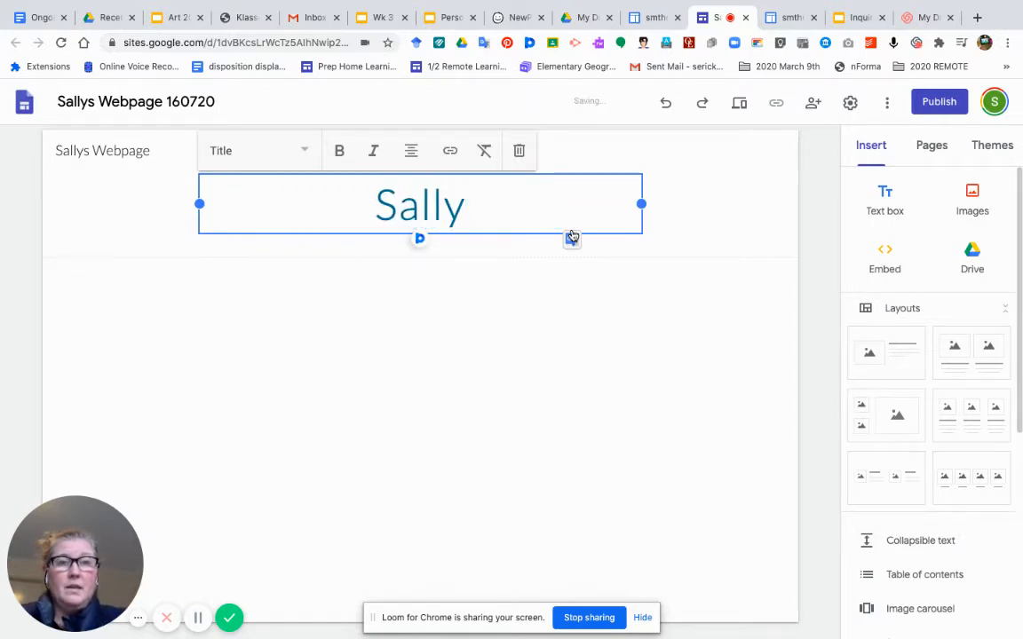
text('s)
key(BackSpace)
text('s We)
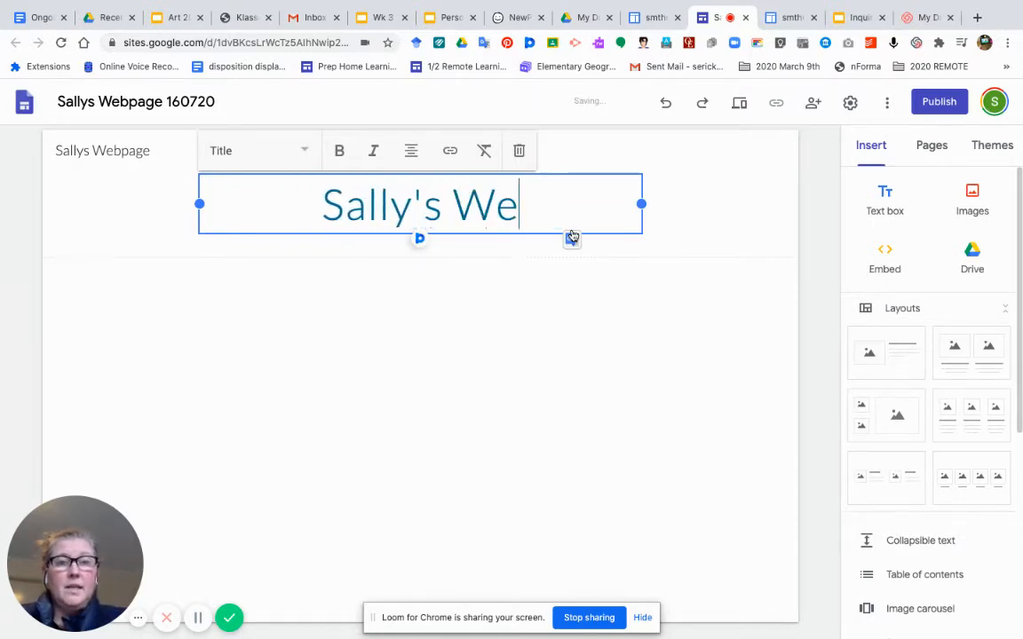
text(bpage)
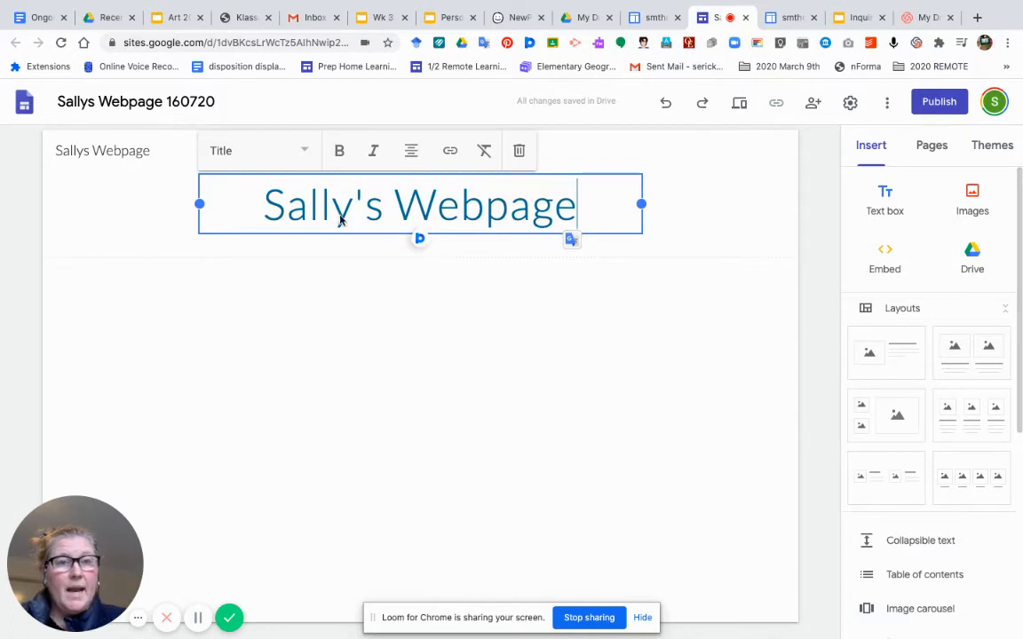
Try the Banner and Large banner header types, and set the page header to Cover.
click(172, 206)
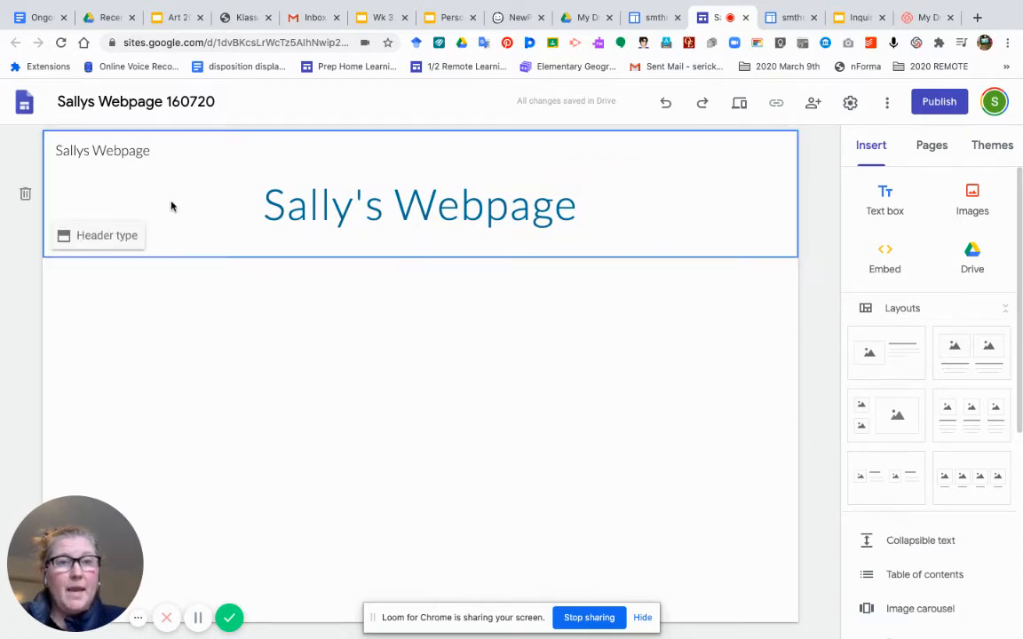
click(116, 236)
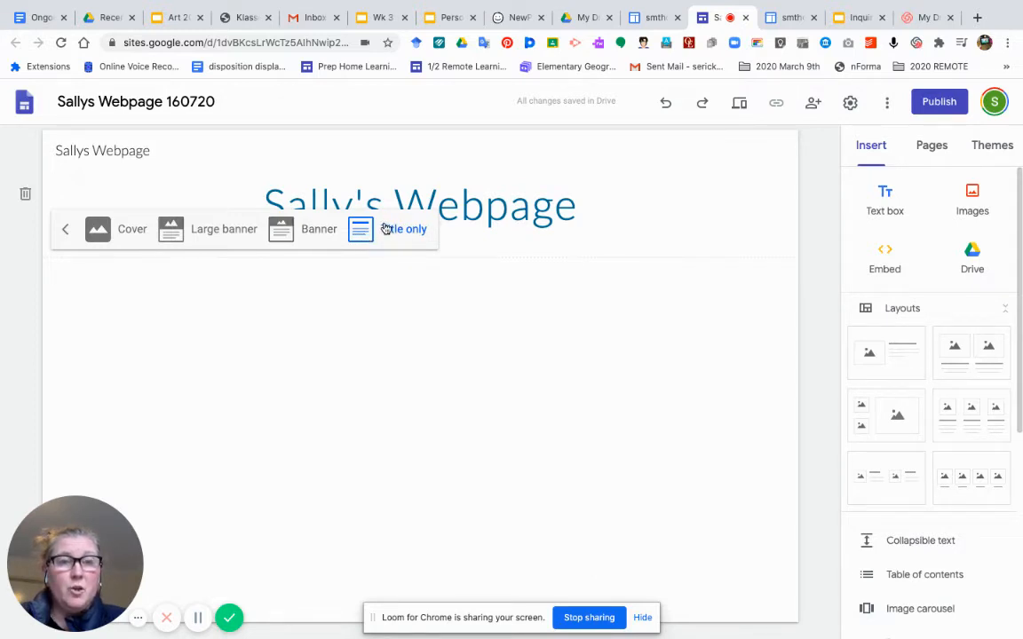
click(285, 229)
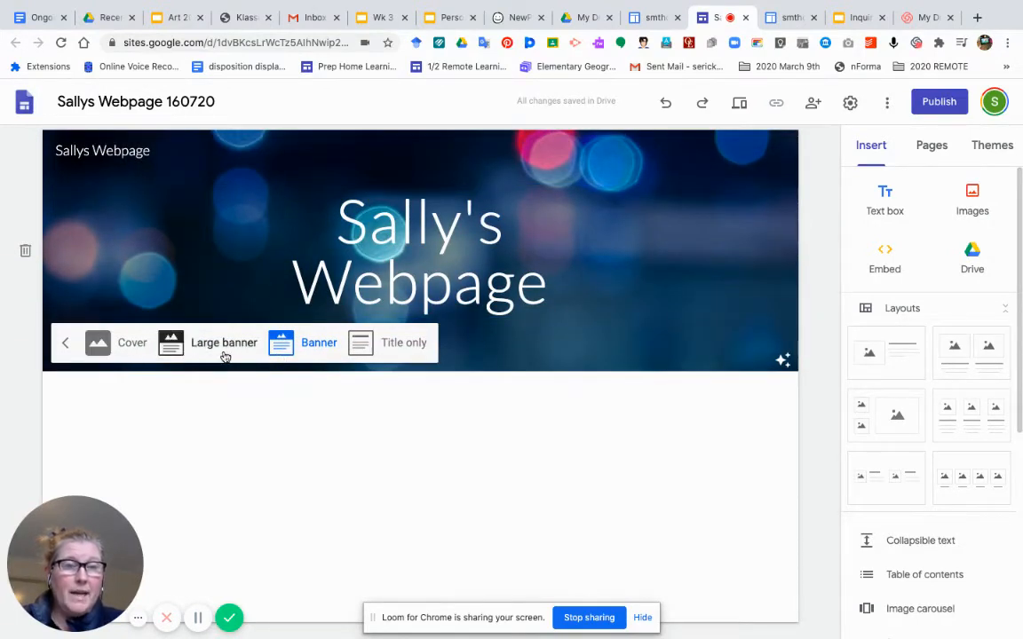
click(177, 351)
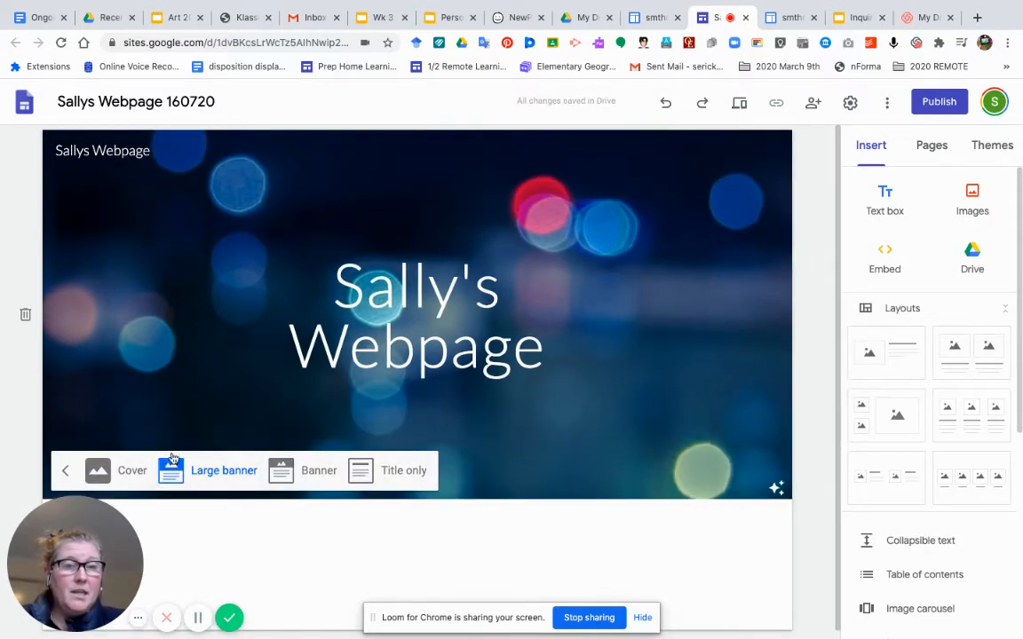
click(110, 471)
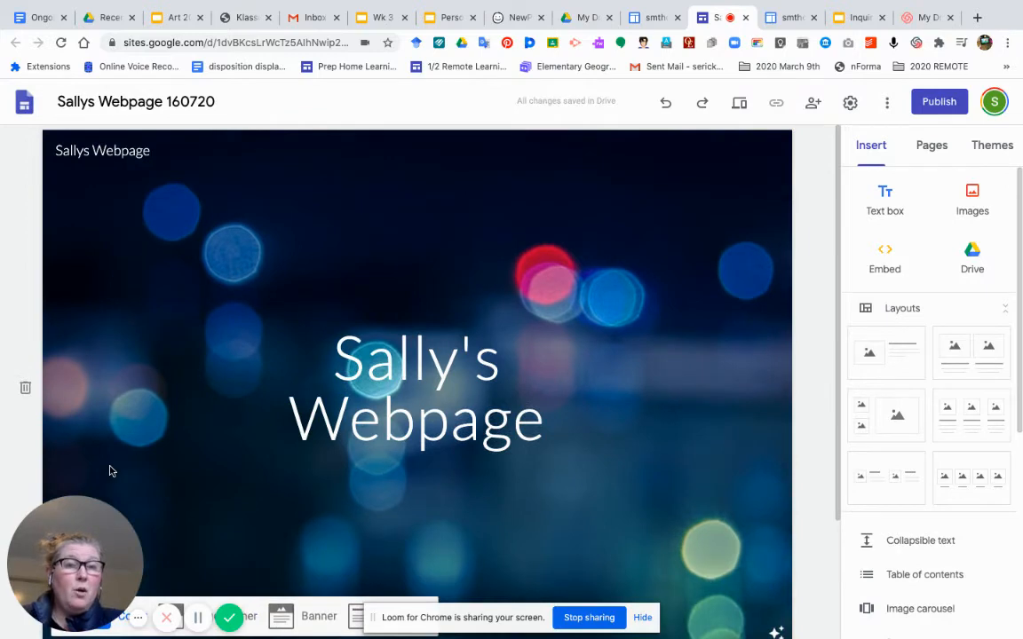
scroll(282, 488, down, 1)
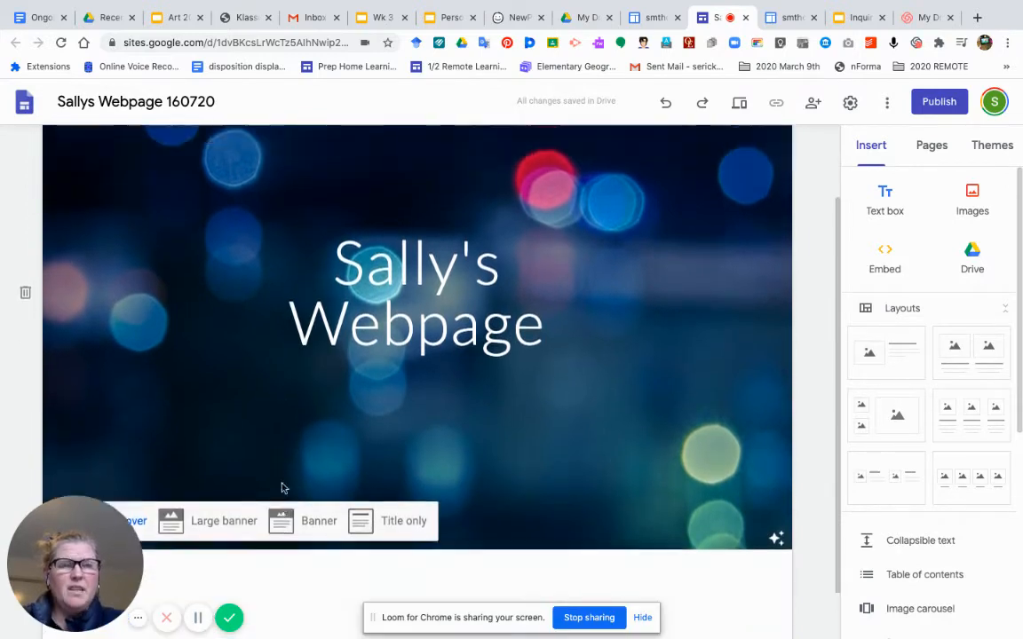
Set the page header type to Banner.
scroll(282, 488, down, 2)
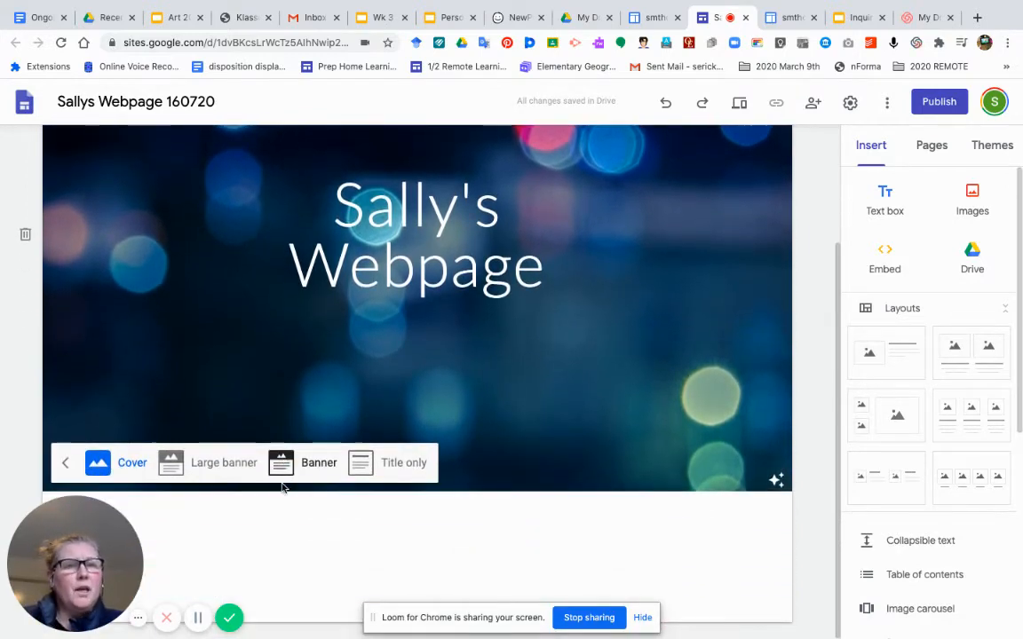
click(297, 476)
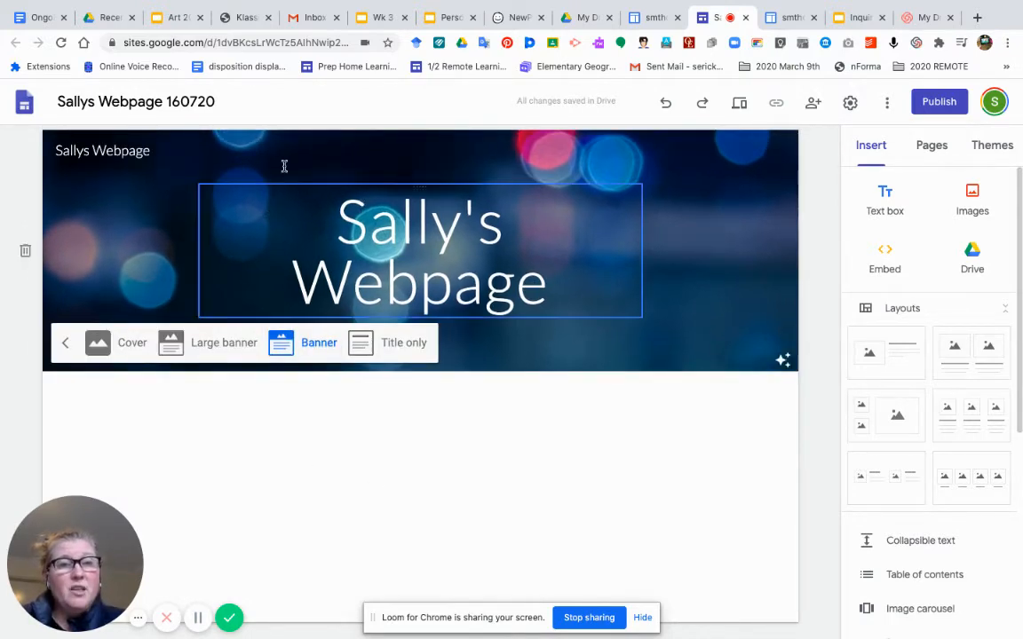
Add a text box below the header containing the owner's first name in possessive form followed by "Webpage Introduction".
click(886, 198)
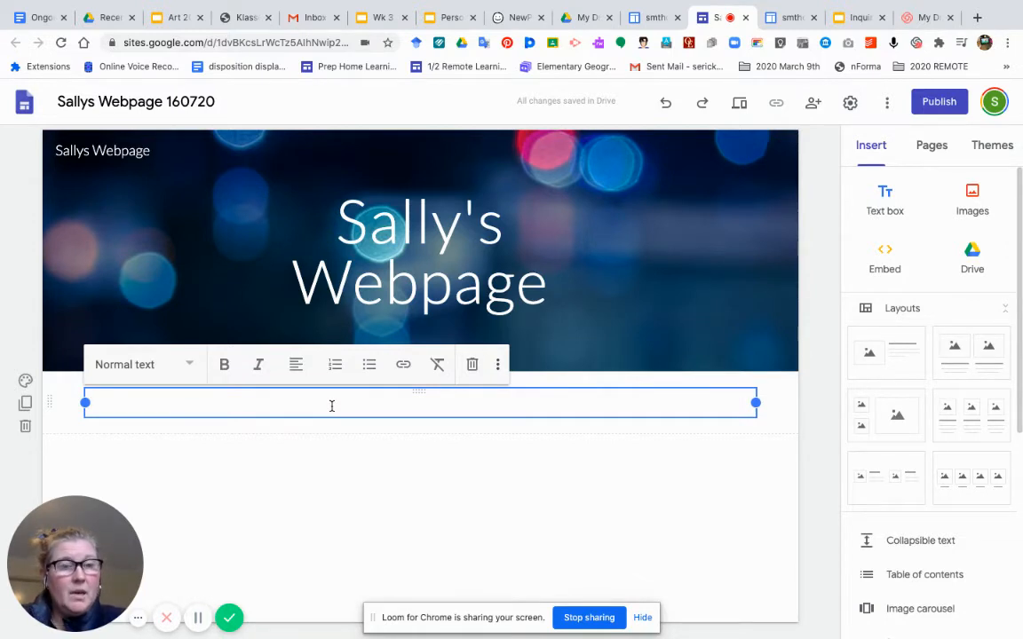
text(Sall)
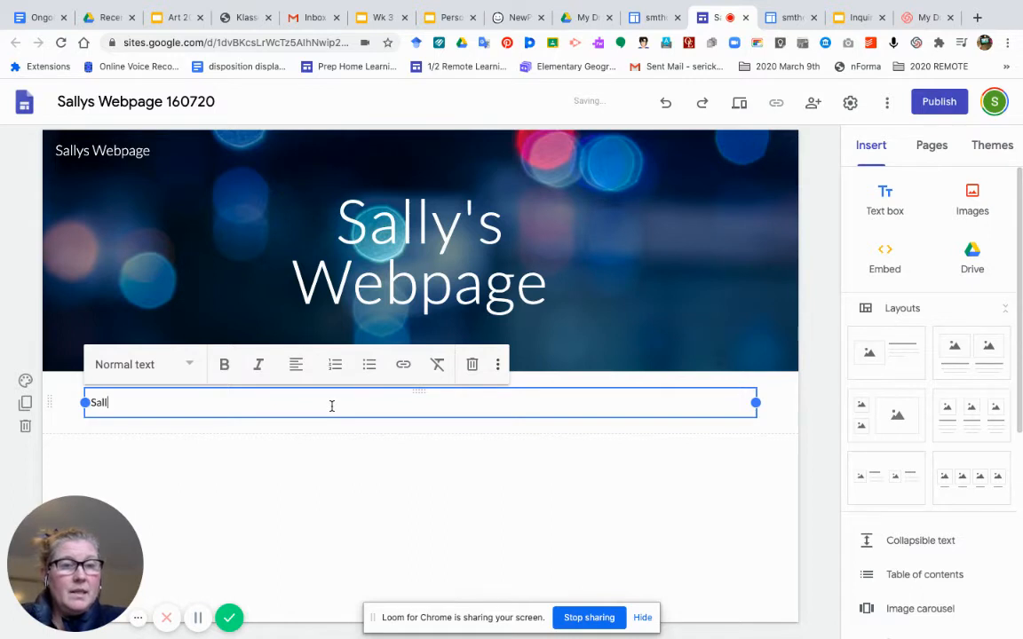
text(y's Web)
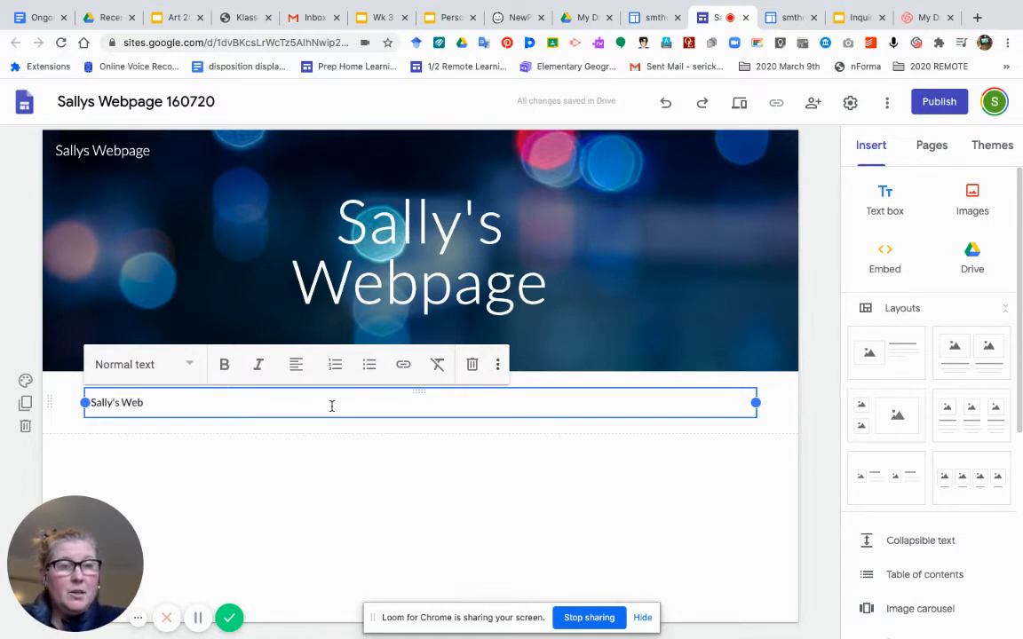
text(page In)
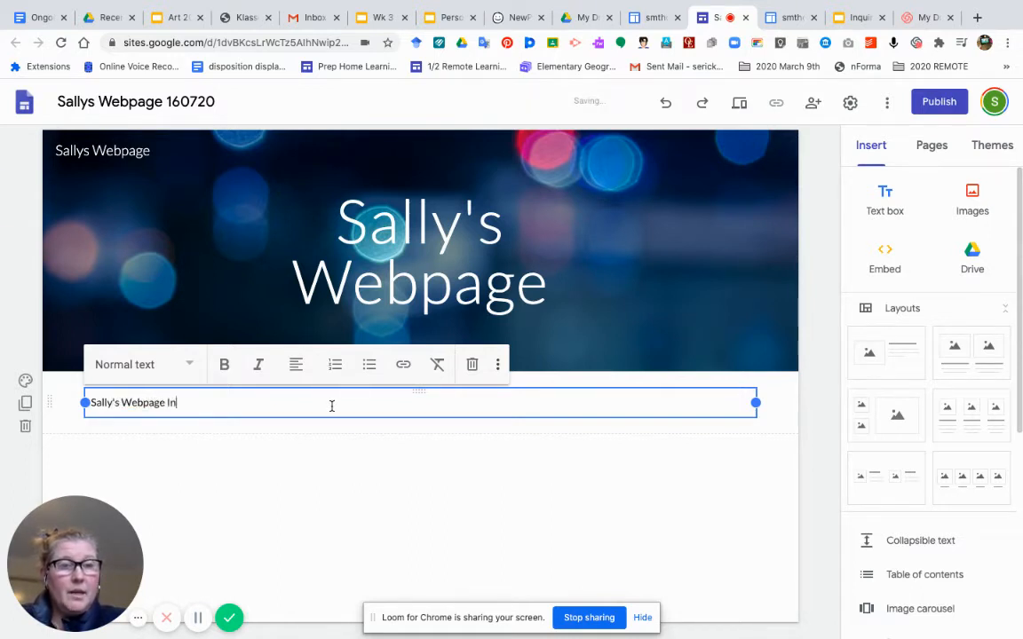
text(troduction)
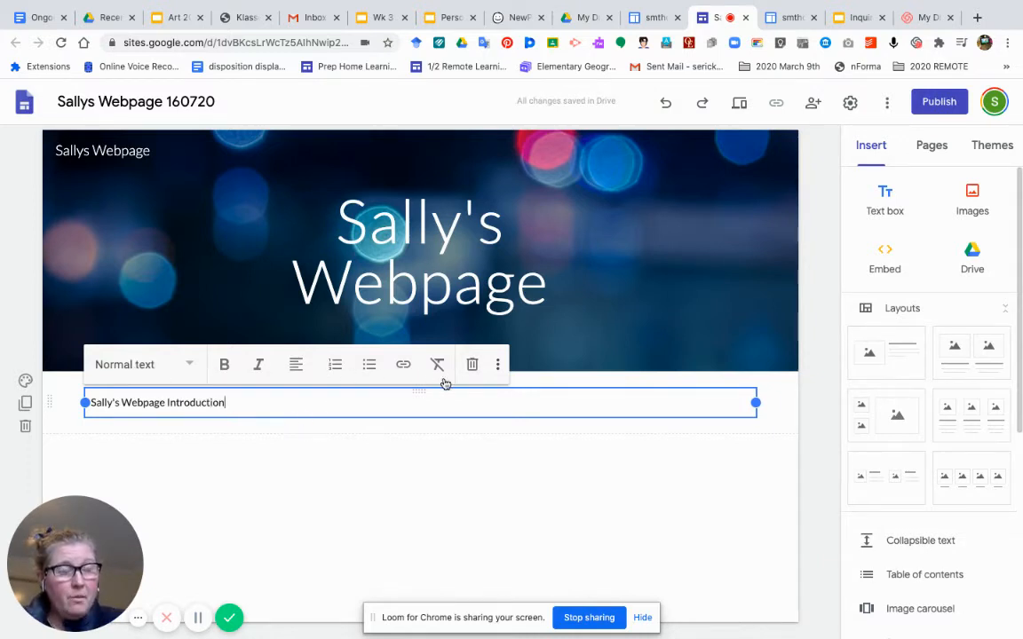
Try the Title style on the introduction text, and set it to Heading.
click(191, 367)
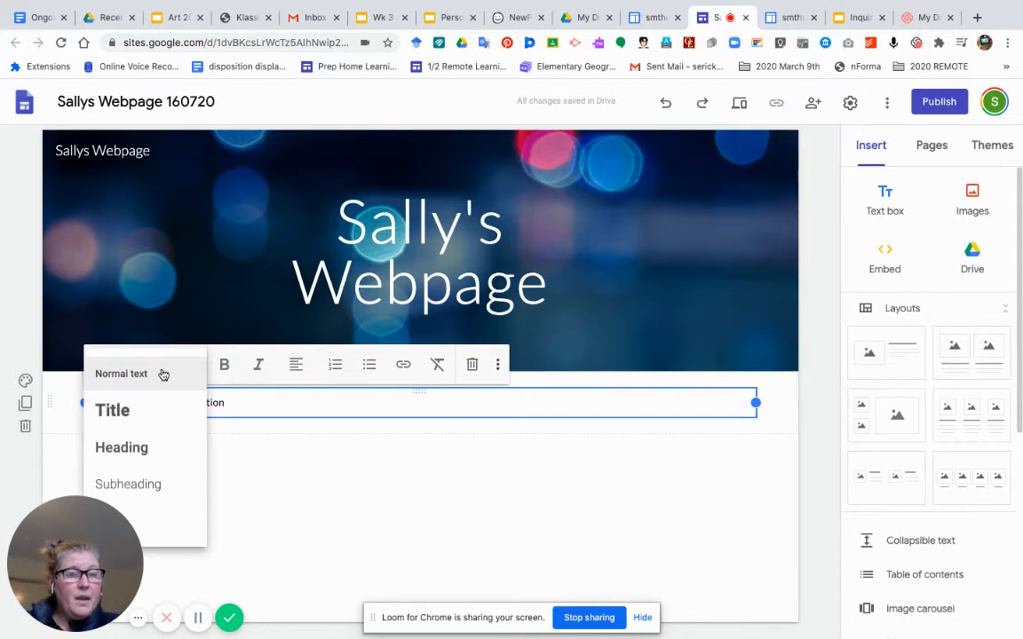
click(129, 412)
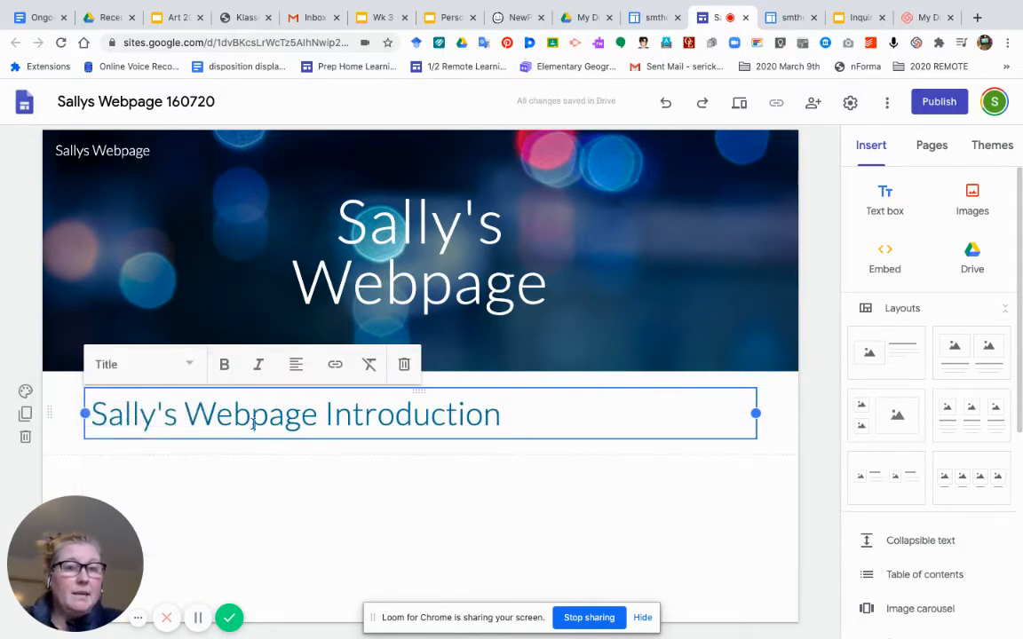
click(194, 368)
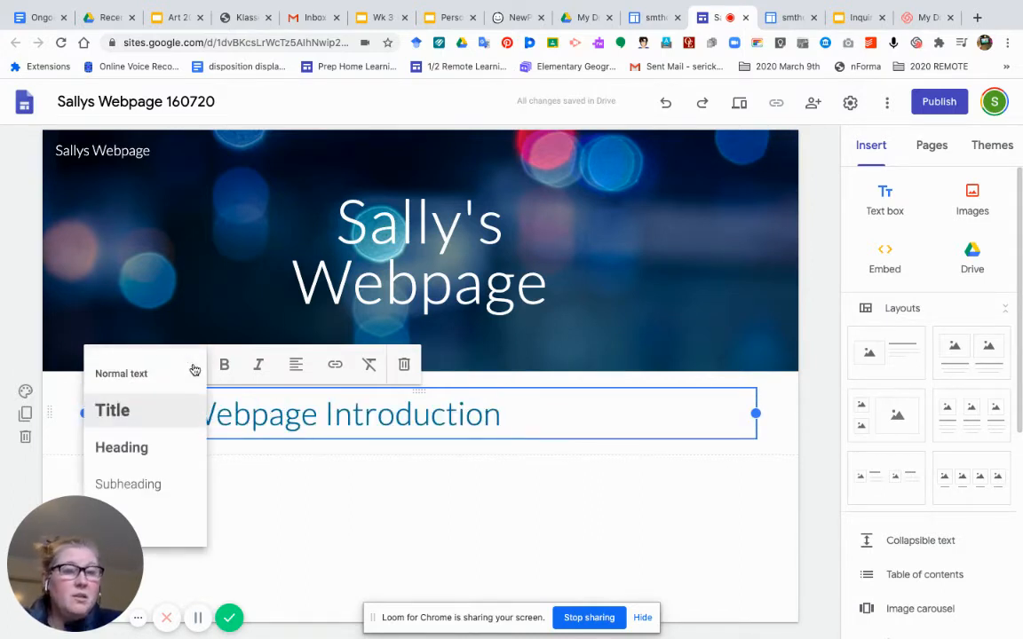
click(130, 449)
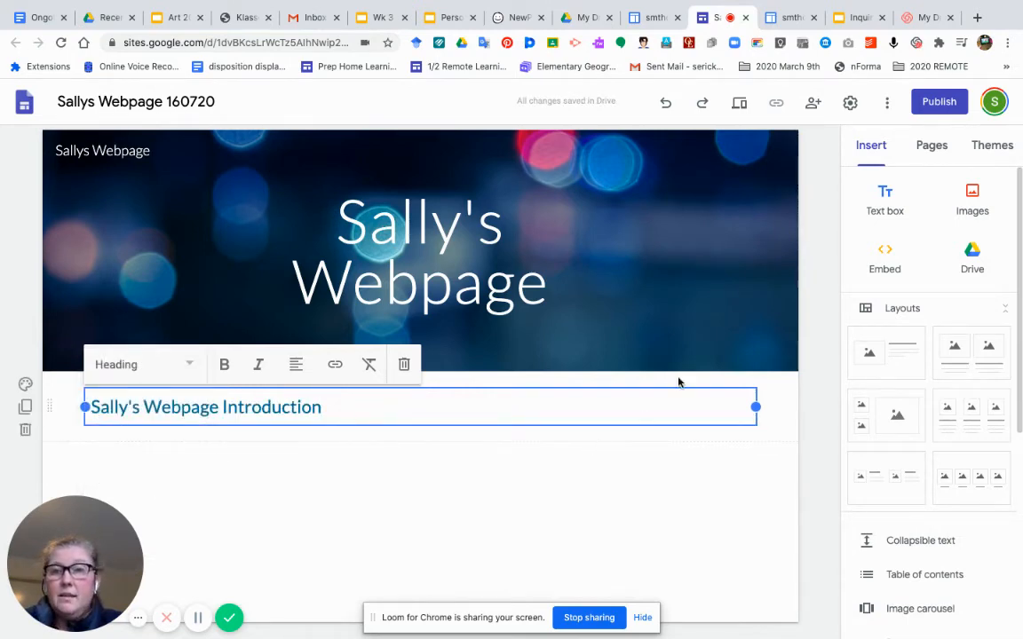
Insert the Google image search result for "webpage picture" that shows a hand holding a web page on a blue background.
click(973, 194)
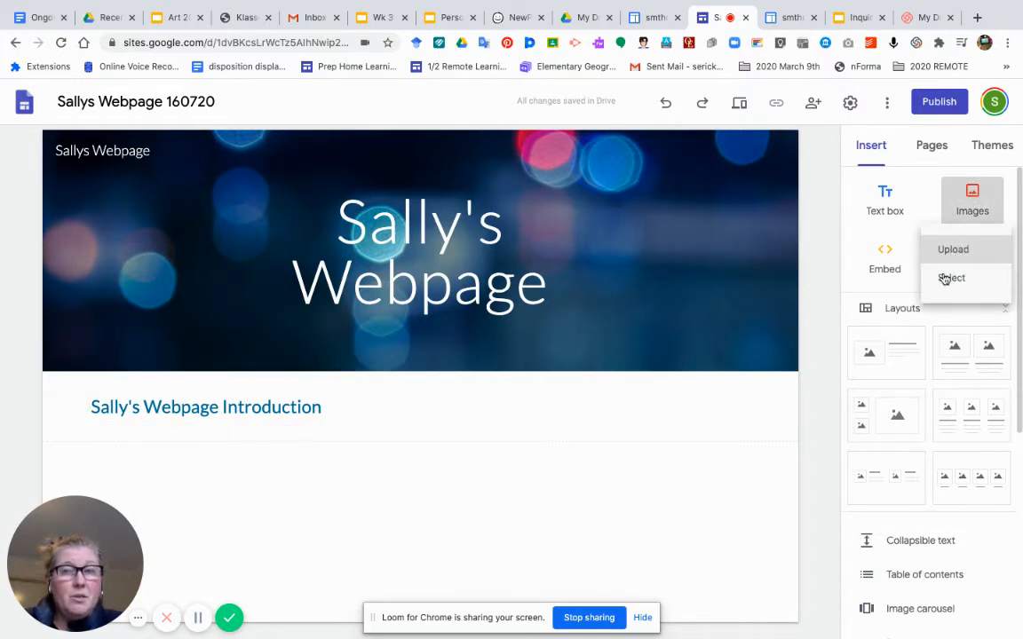
click(953, 280)
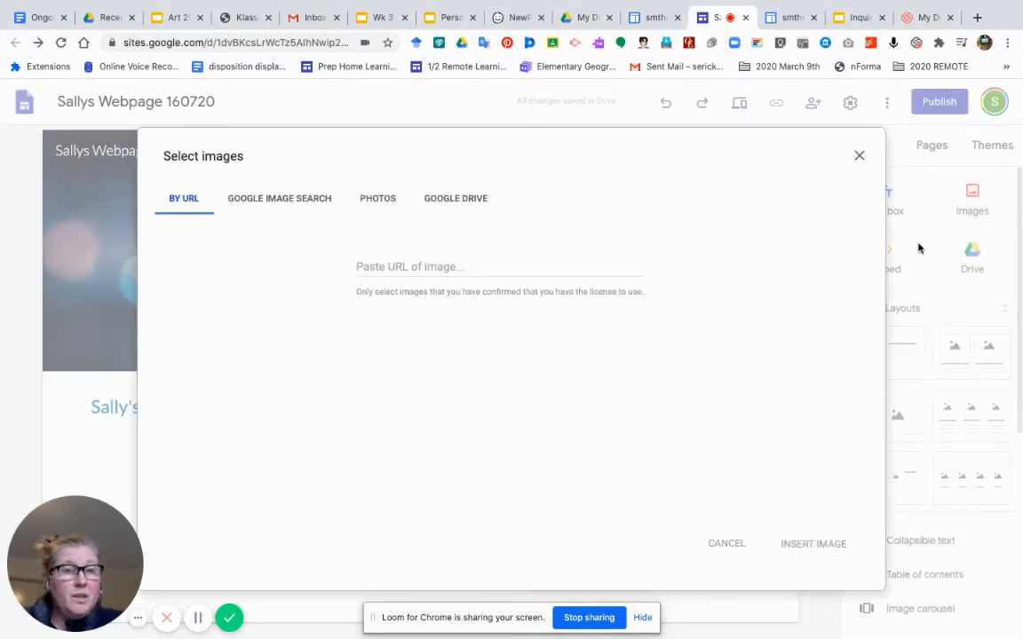
click(280, 199)
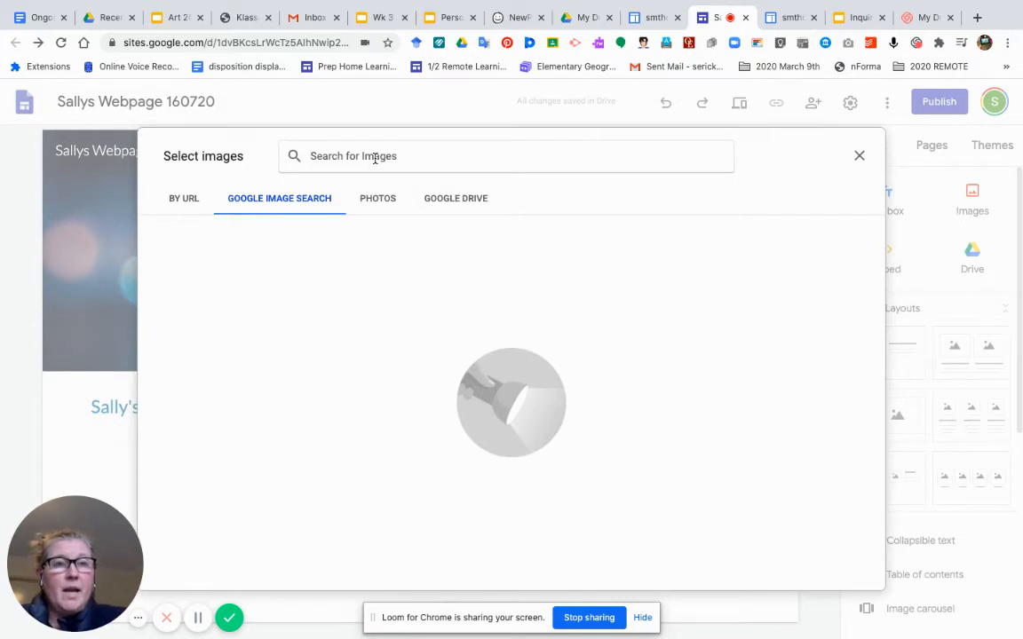
text(webpage picture)
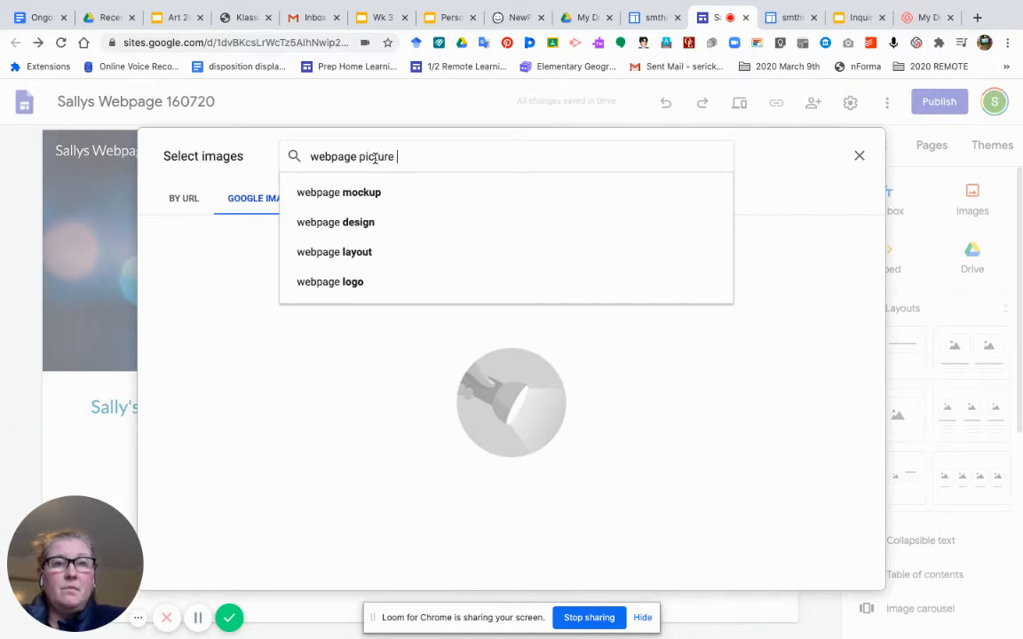
key(Return)
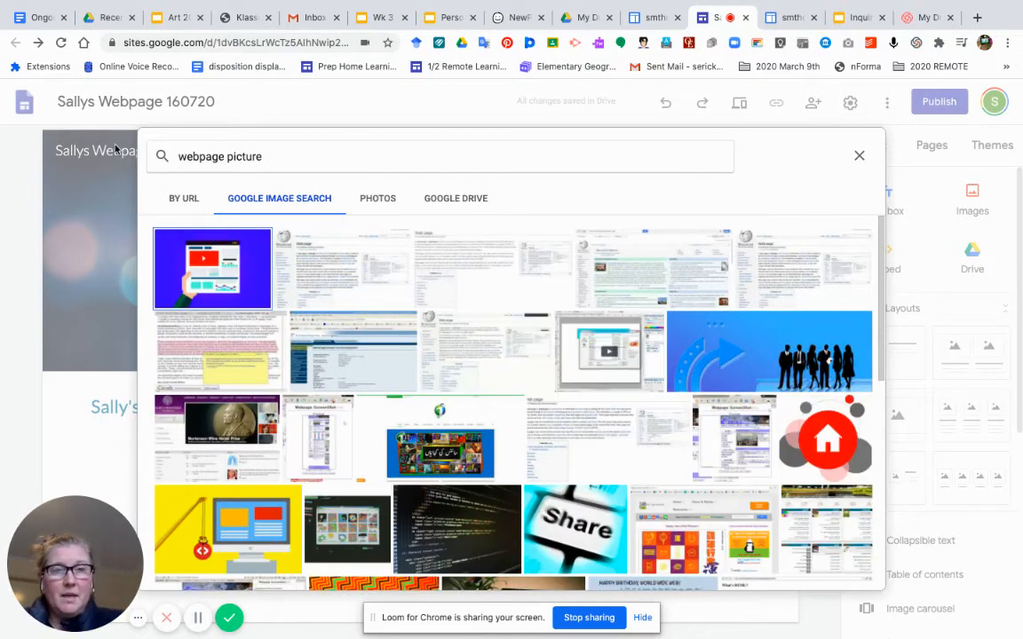
double_click(197, 278)
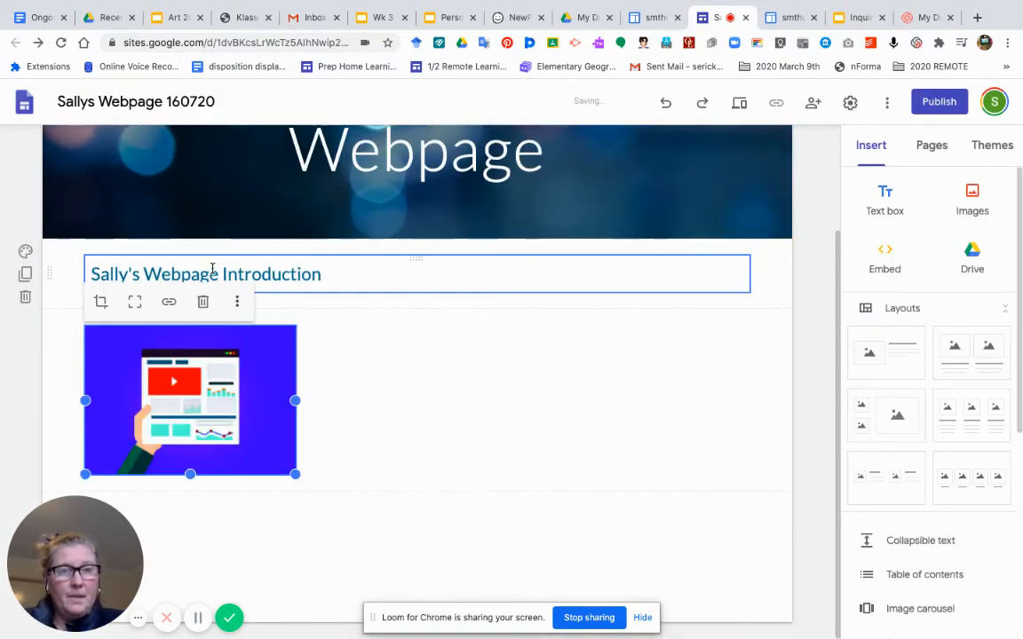
click(424, 435)
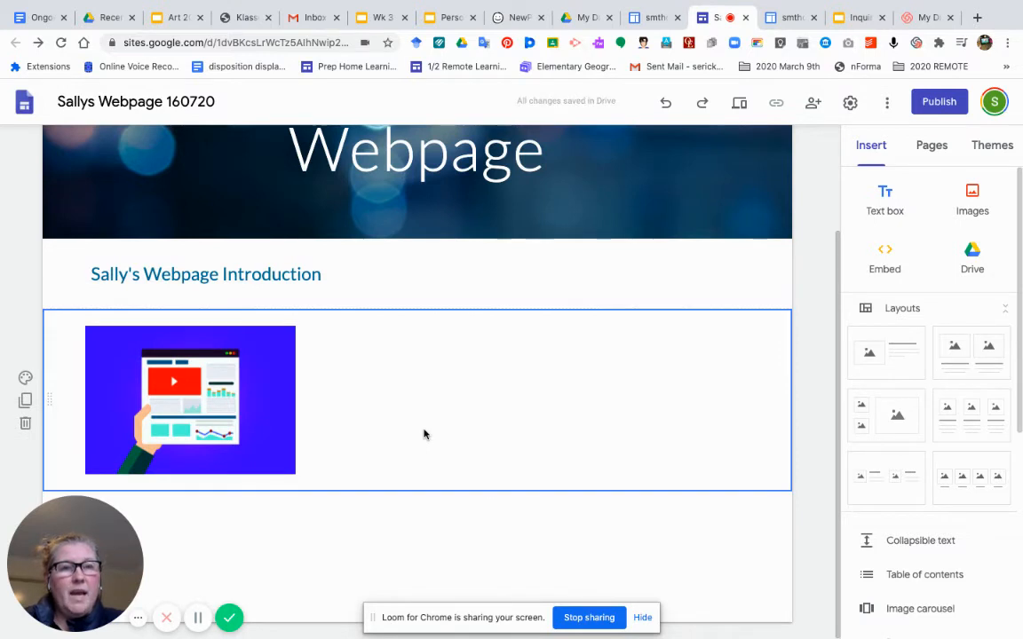
Try to move the web page image up into the introduction heading's section, and undo the move.
click(218, 402)
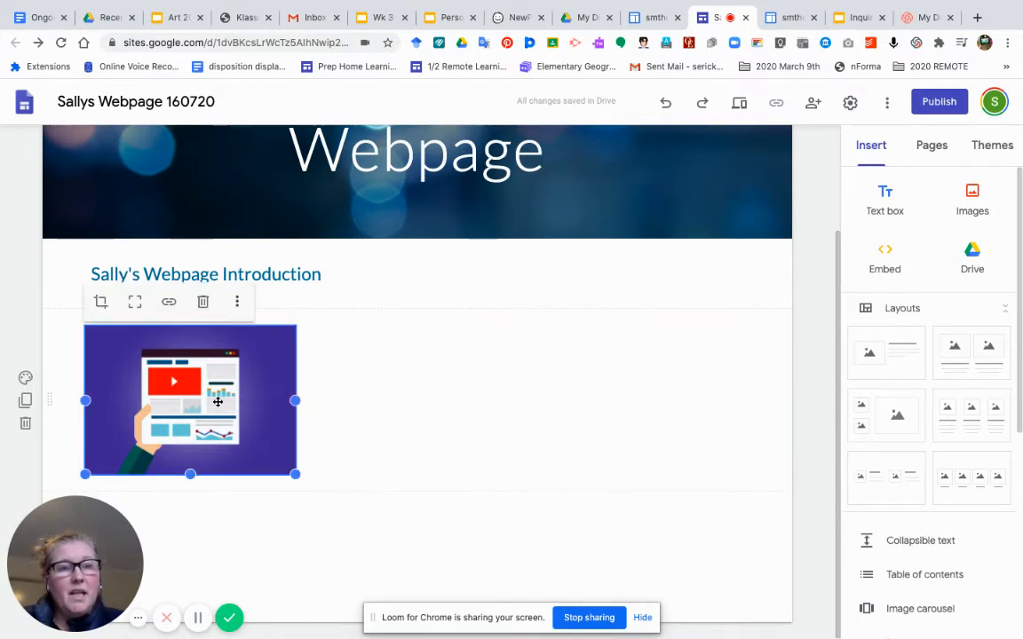
drag(255, 397, 489, 259)
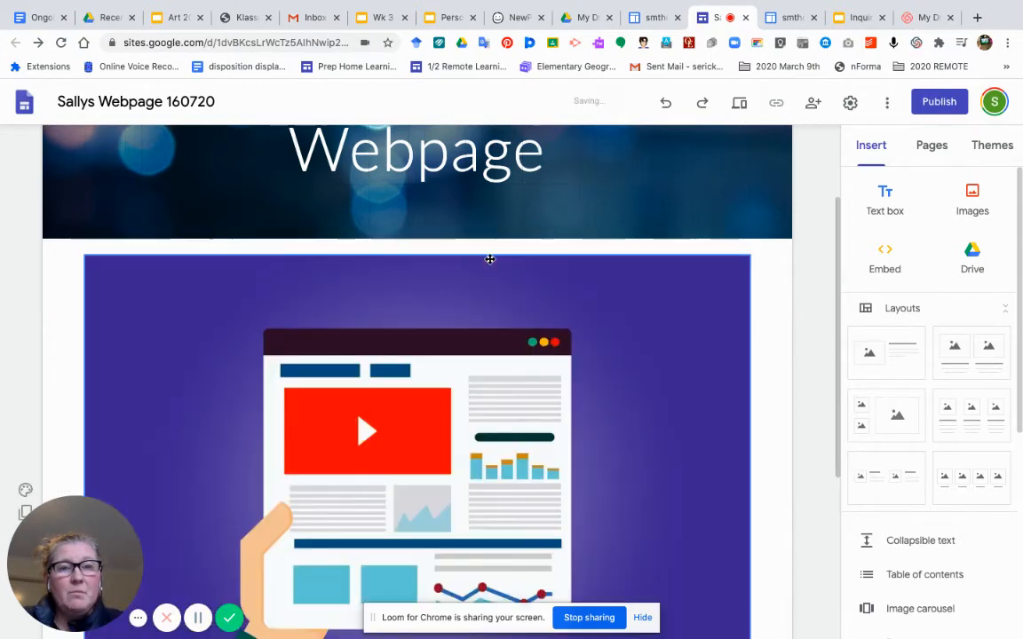
click(221, 324)
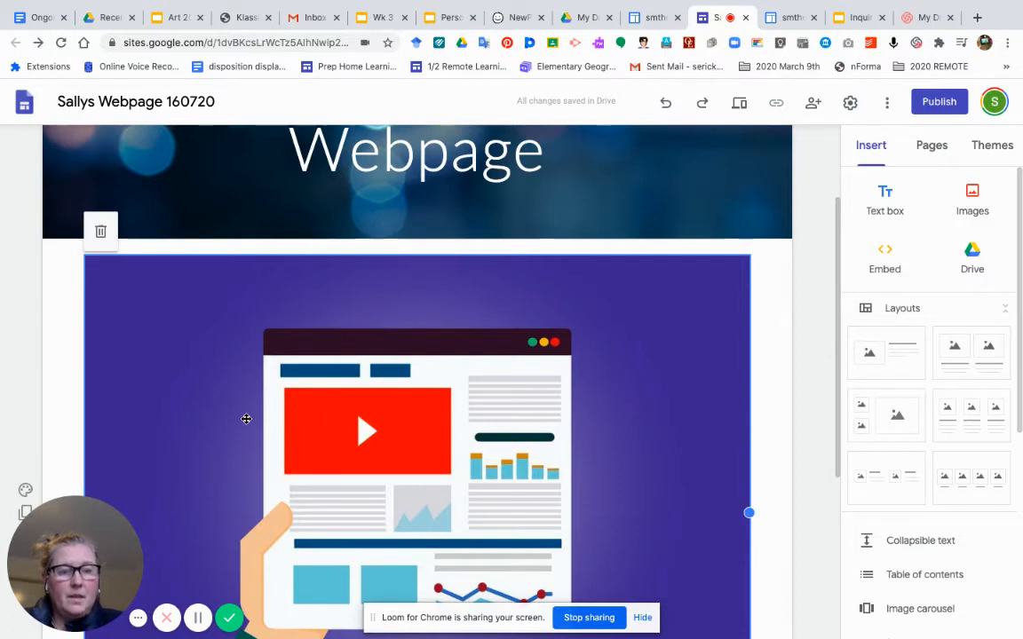
key(ctrl+z)
Narrow the introduction heading's text box to just fit its text on one line, and move the image up beside it.
drag(274, 440, 576, 391)
click(325, 276)
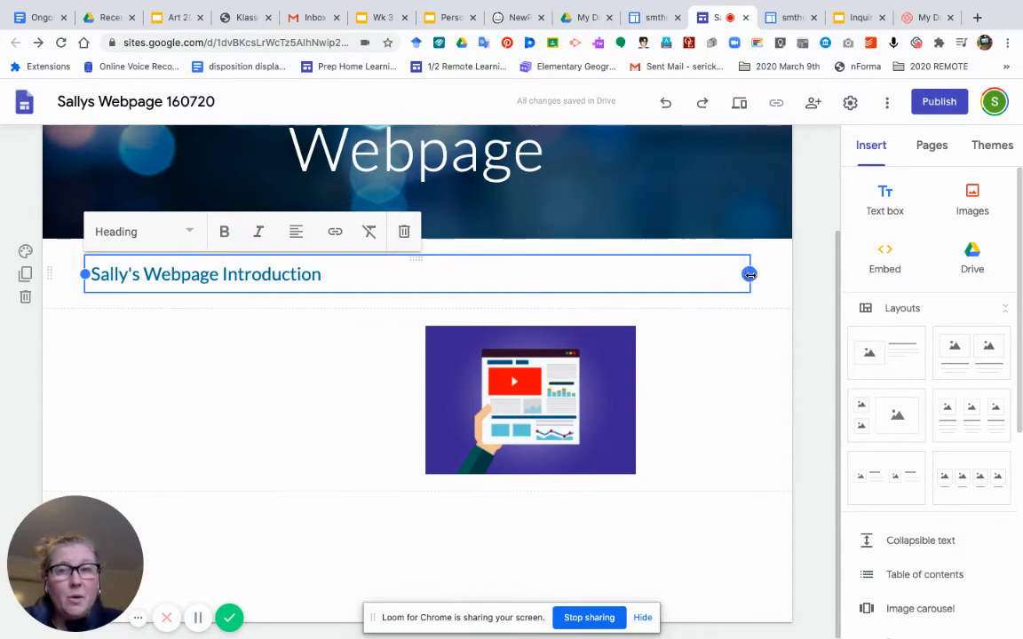
drag(750, 276, 541, 281)
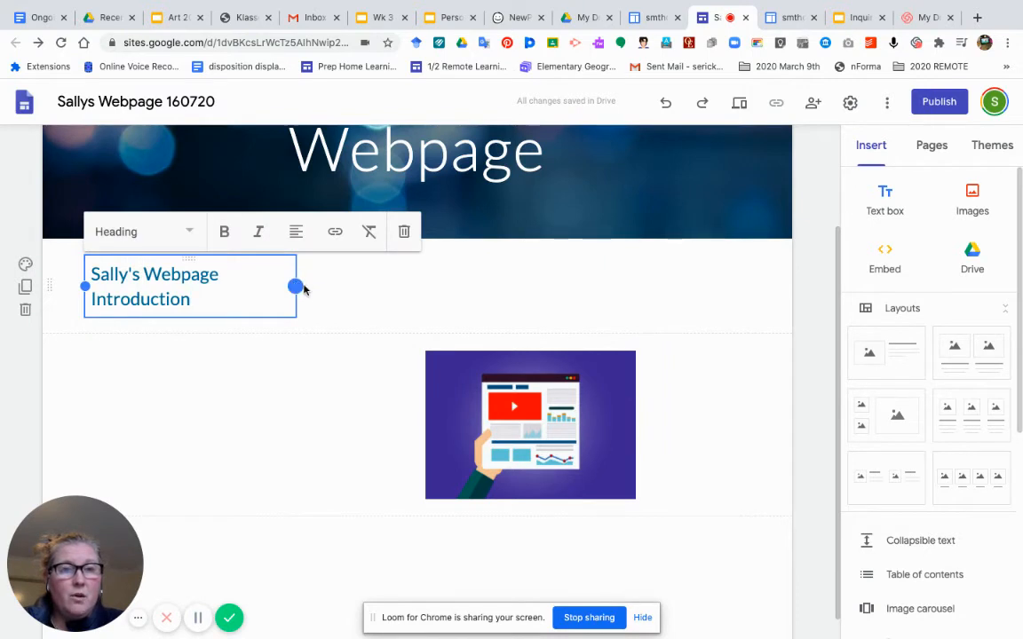
drag(294, 286, 327, 286)
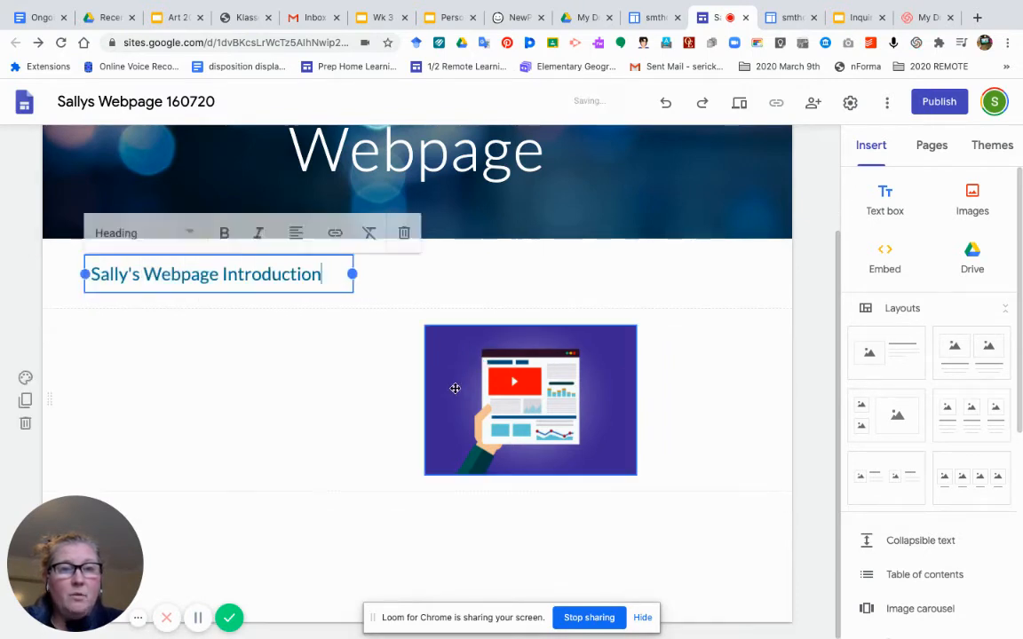
drag(456, 389, 505, 279)
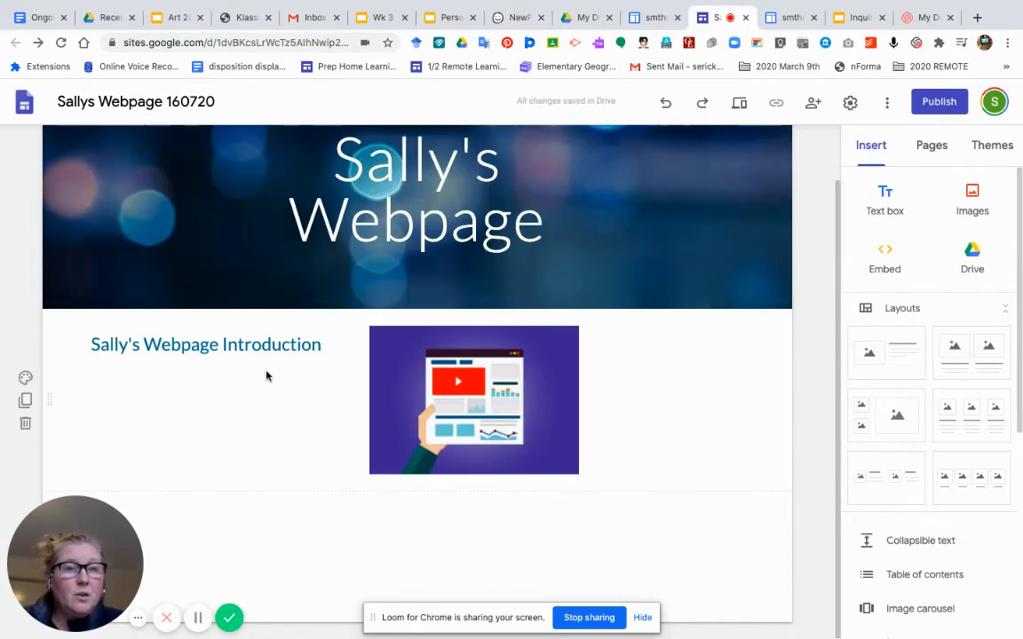
Move the web page image to the right edge of the introduction section and enlarge it toward the heading.
click(247, 343)
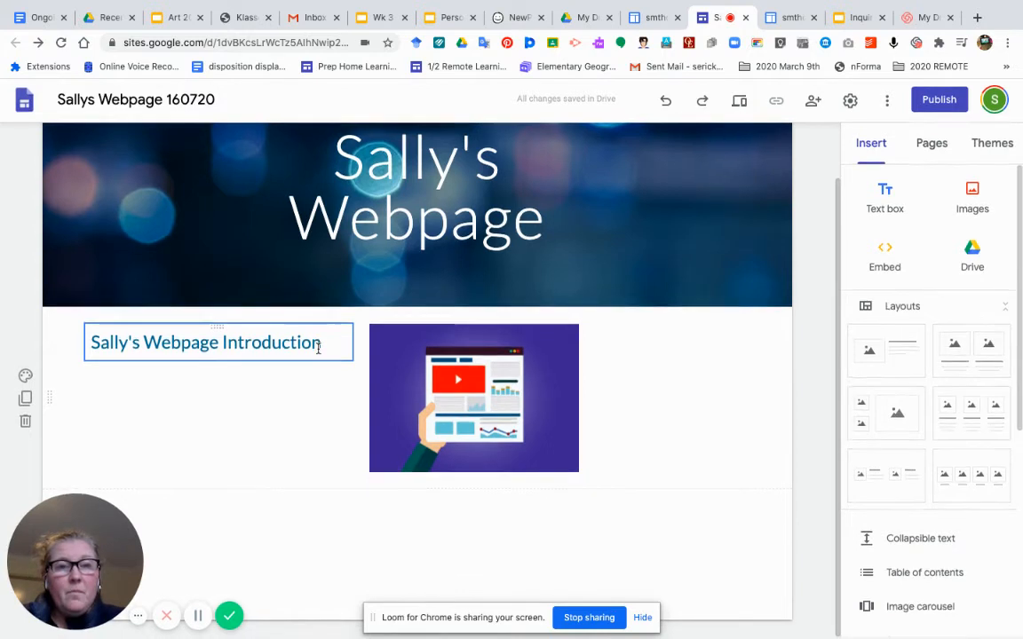
click(468, 383)
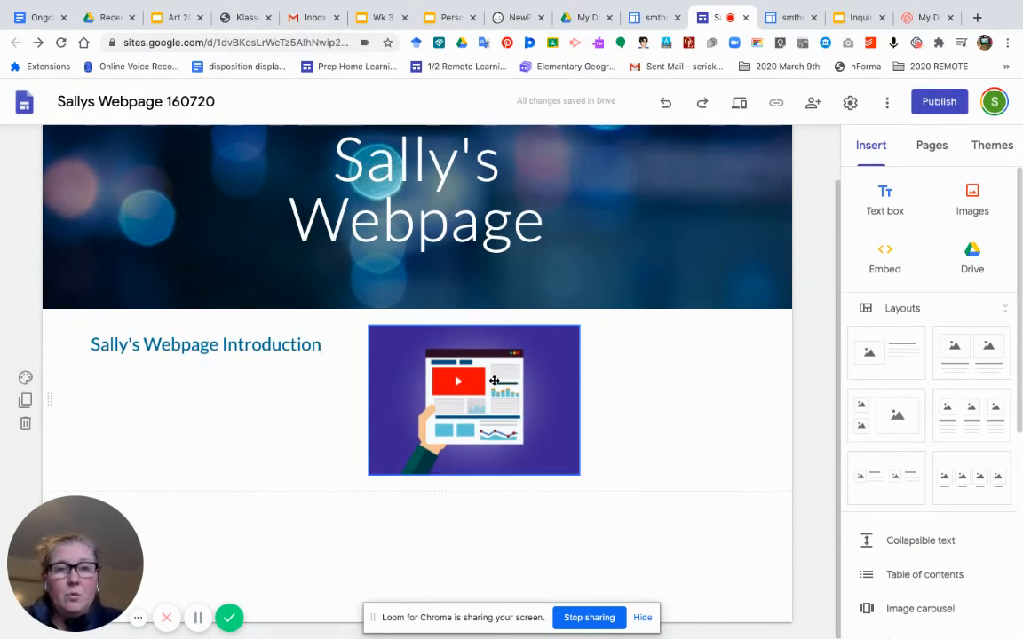
drag(493, 381, 649, 382)
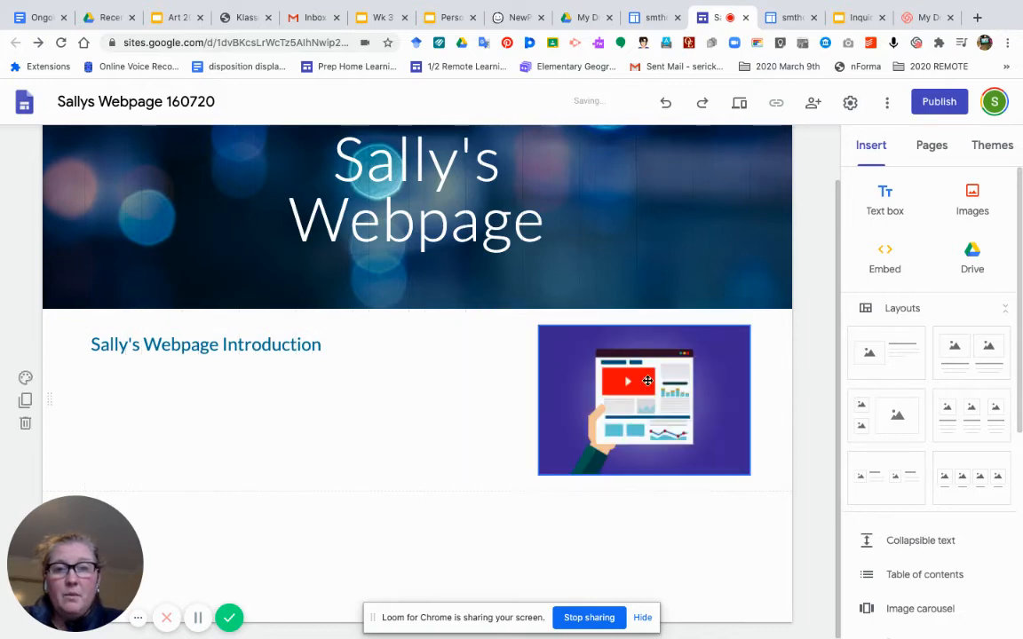
click(540, 465)
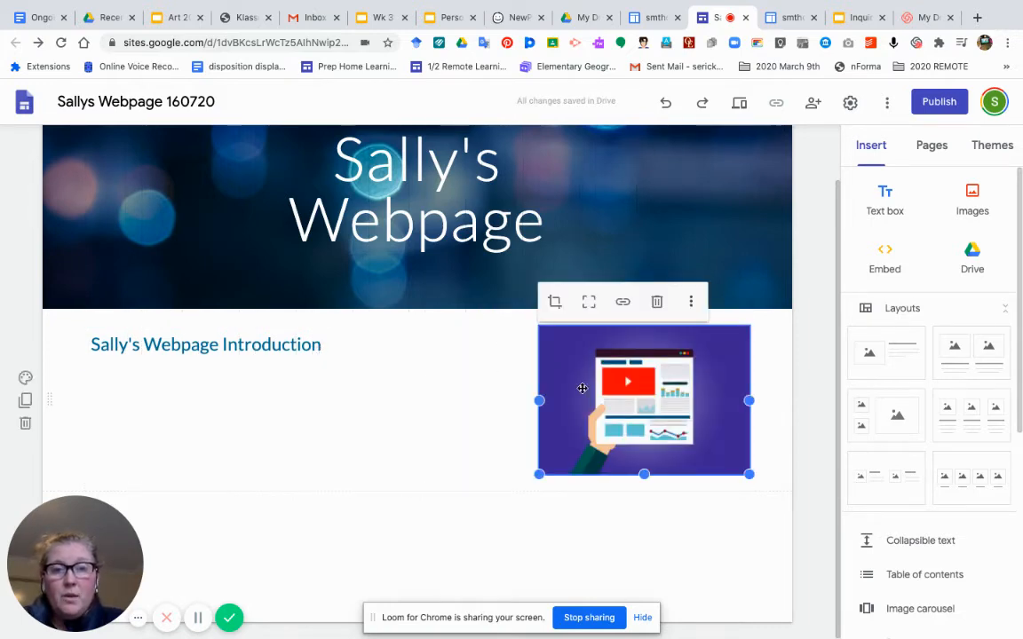
drag(539, 475, 475, 531)
click(377, 480)
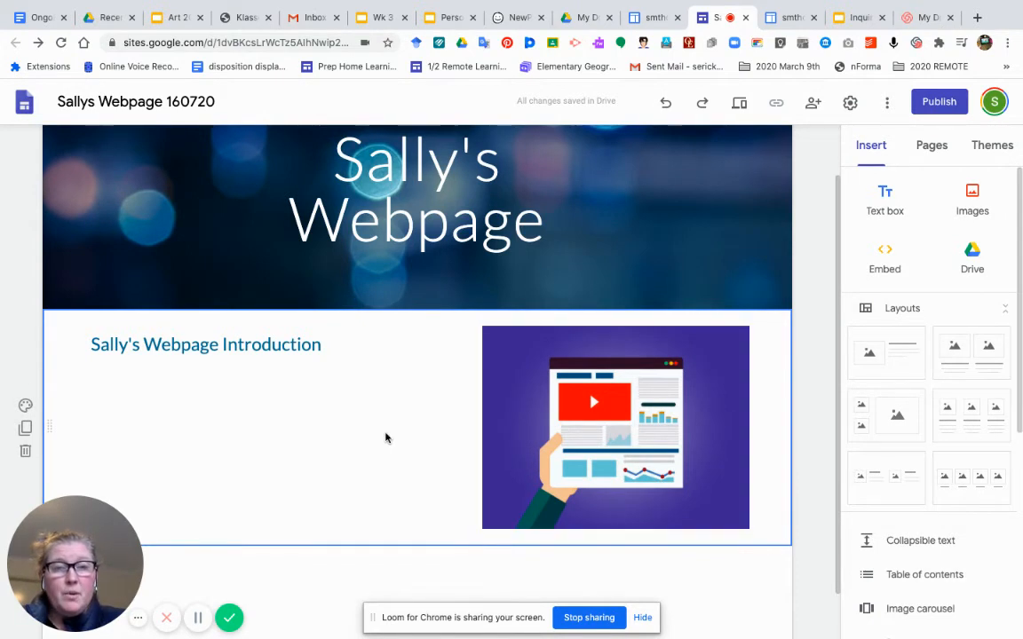
Add the layout with two images and captions below the introduction section.
scroll(385, 437, down, 1)
scroll(386, 437, down, 1)
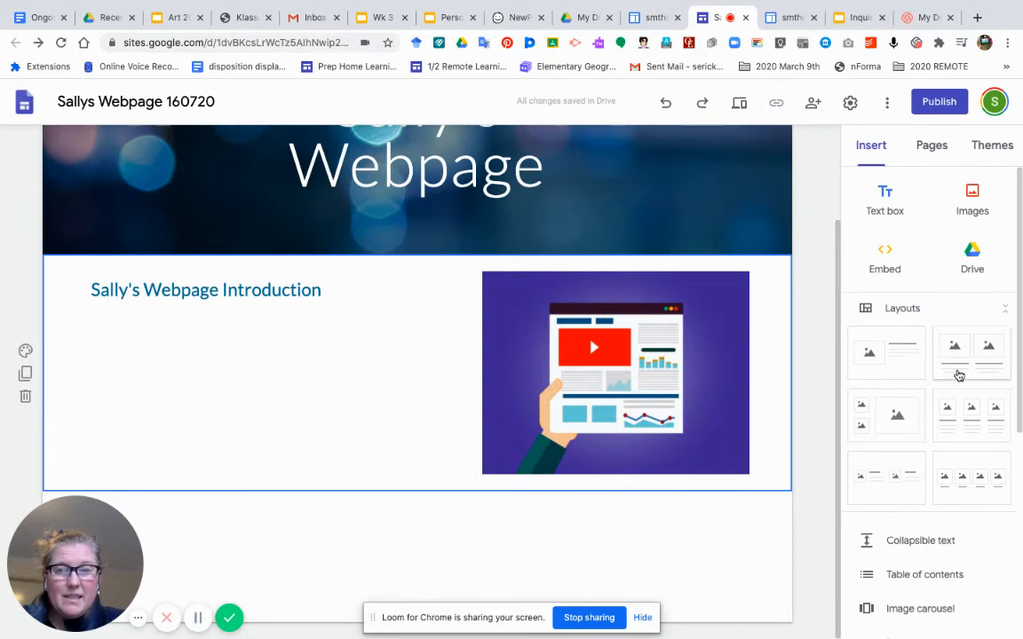
drag(975, 348, 603, 568)
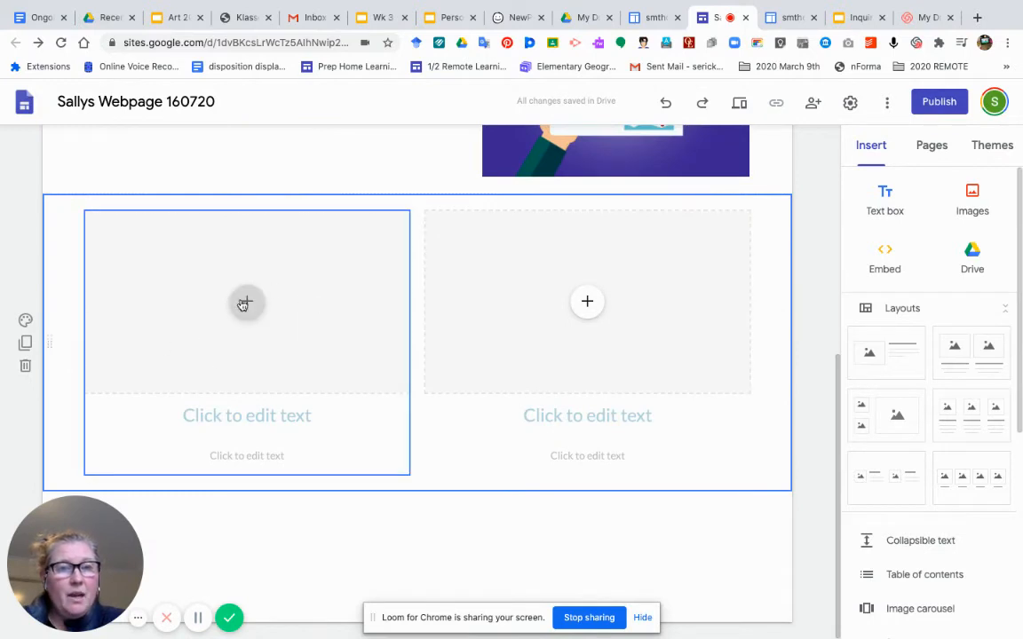
Fill the layout's left placeholder with the YouTube video "SO MUCH BLUE! | Drawing Something Using Every BLUE PEN...", found by searching for "blue art".
click(247, 305)
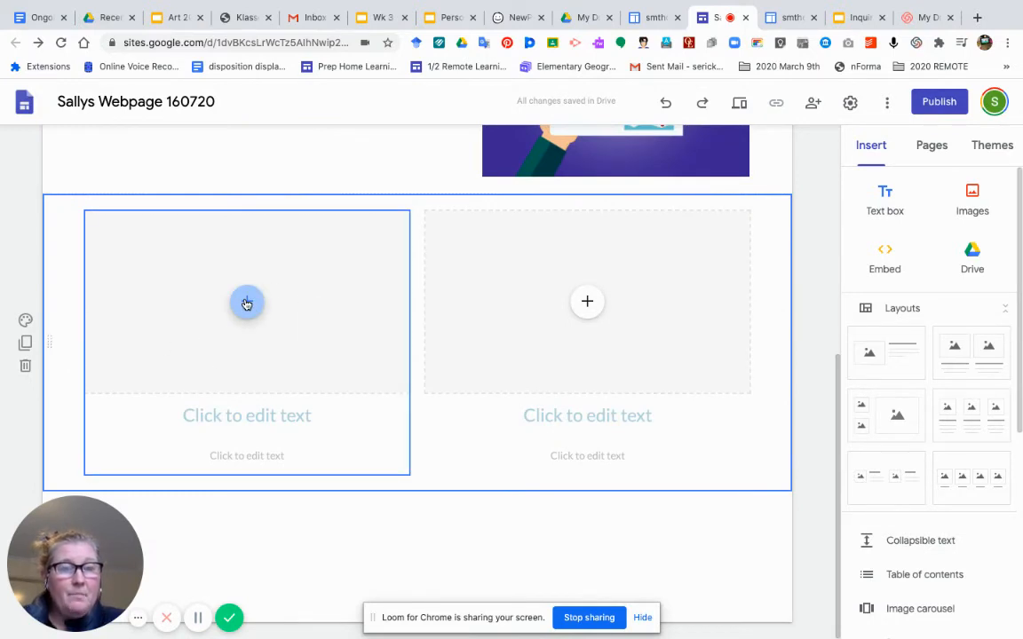
click(247, 305)
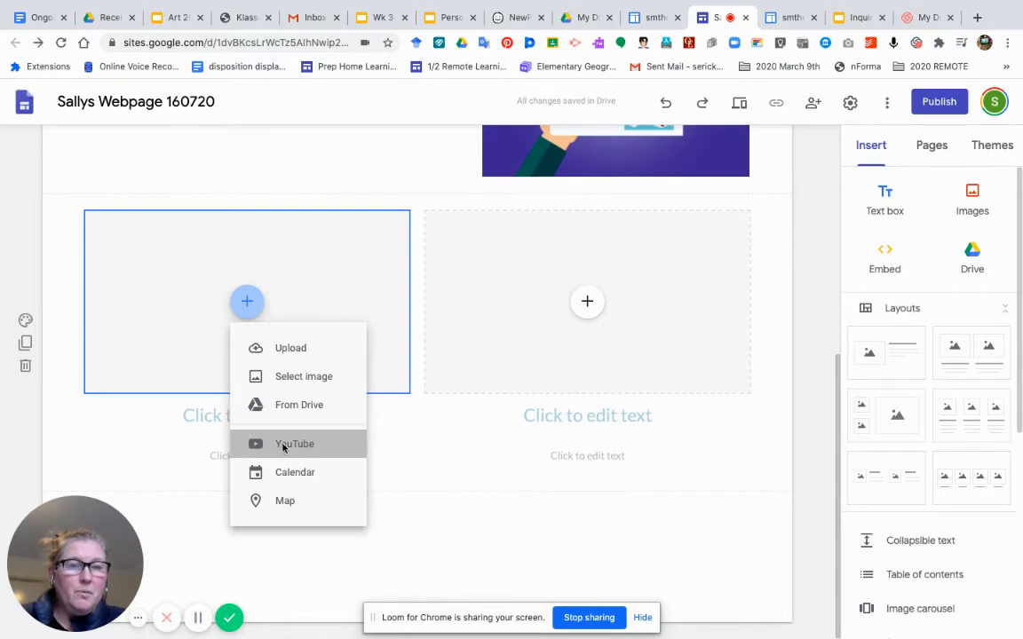
click(283, 444)
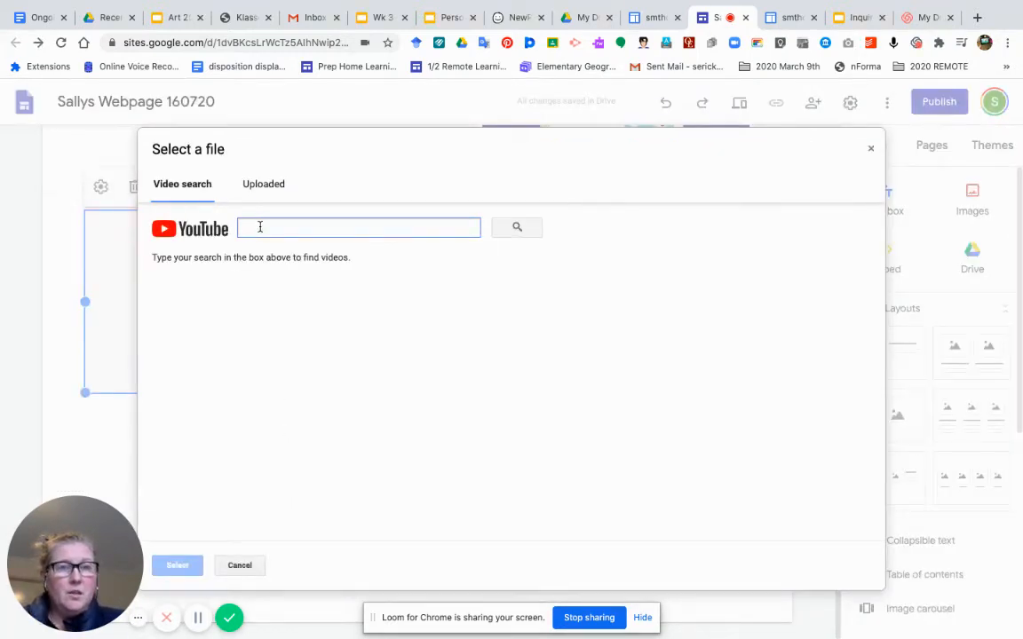
text(b)
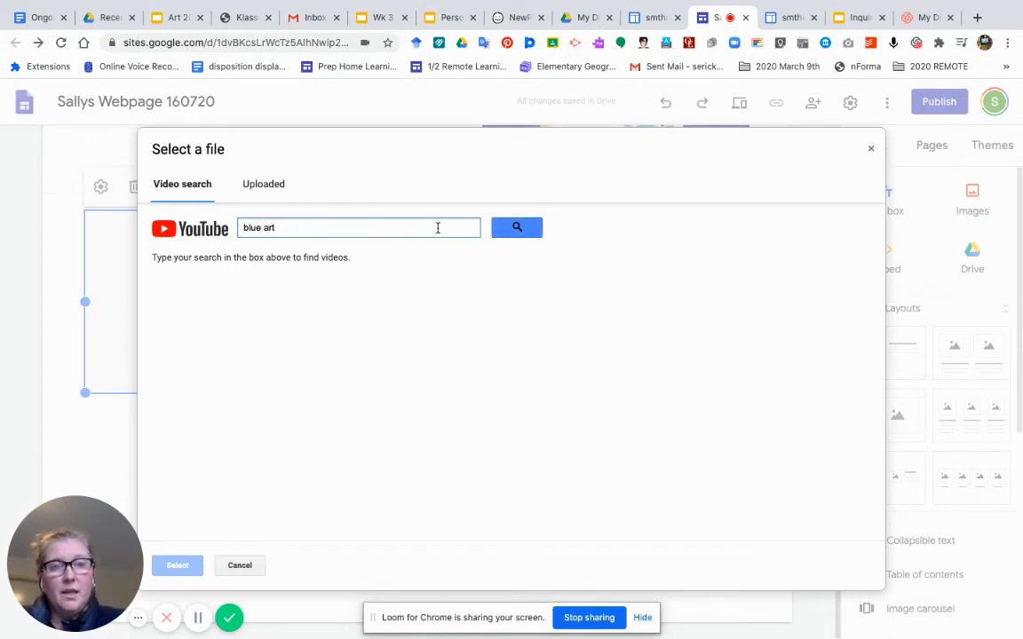
text(lue art)
click(506, 231)
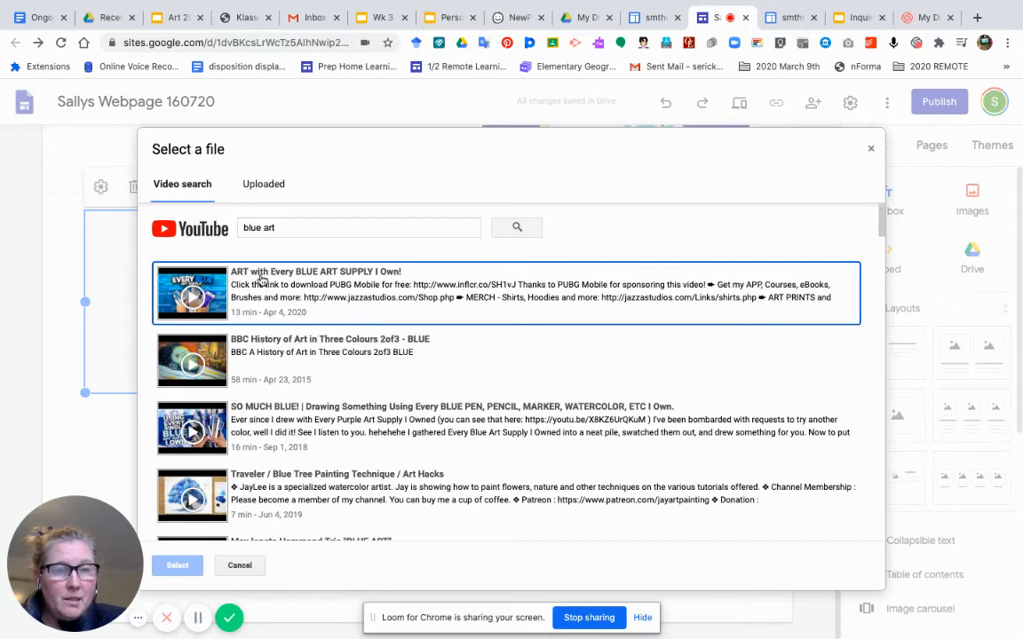
click(258, 408)
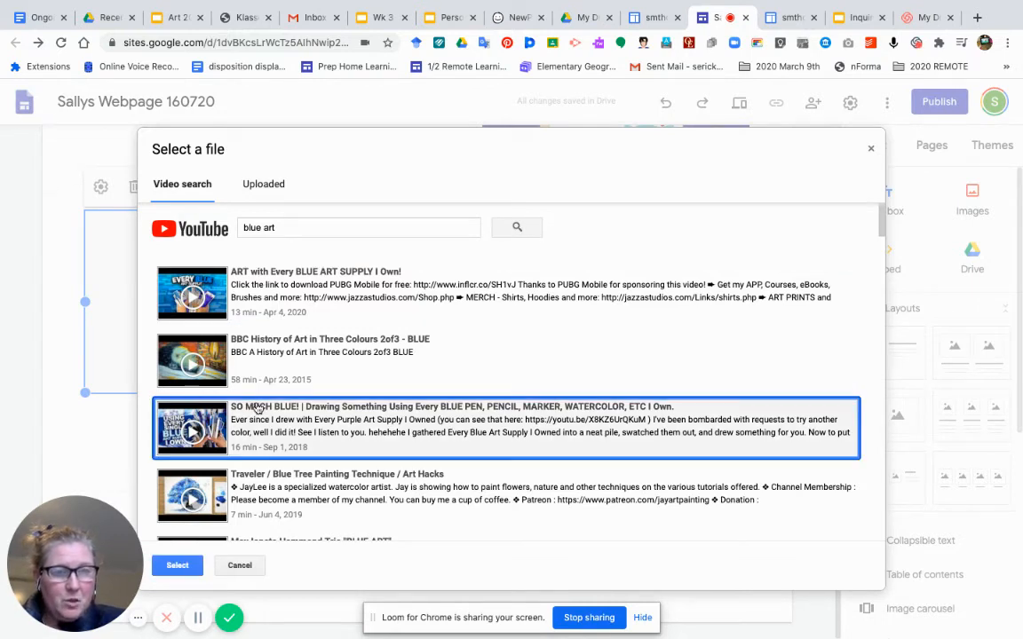
click(177, 565)
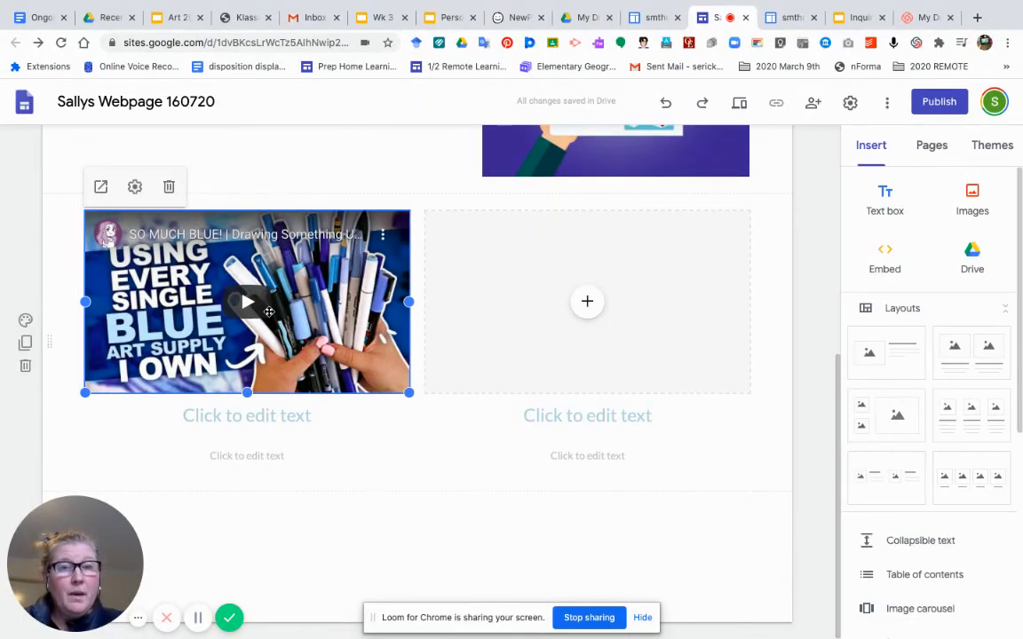
Try the Aristotle and Diplomat themes on the site.
scroll(268, 313, up, 2)
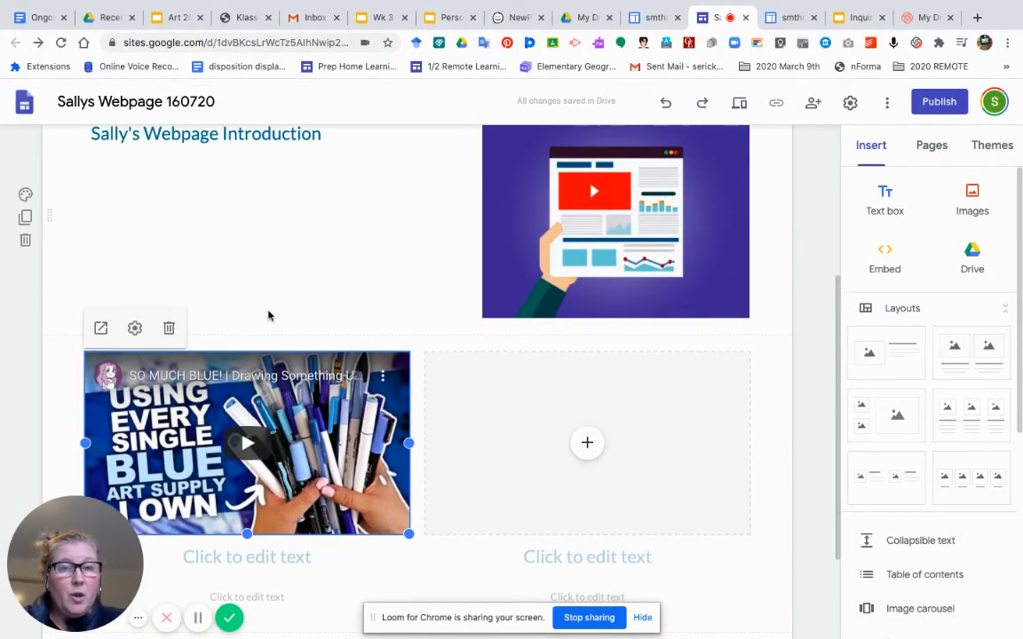
scroll(268, 316, up, 2)
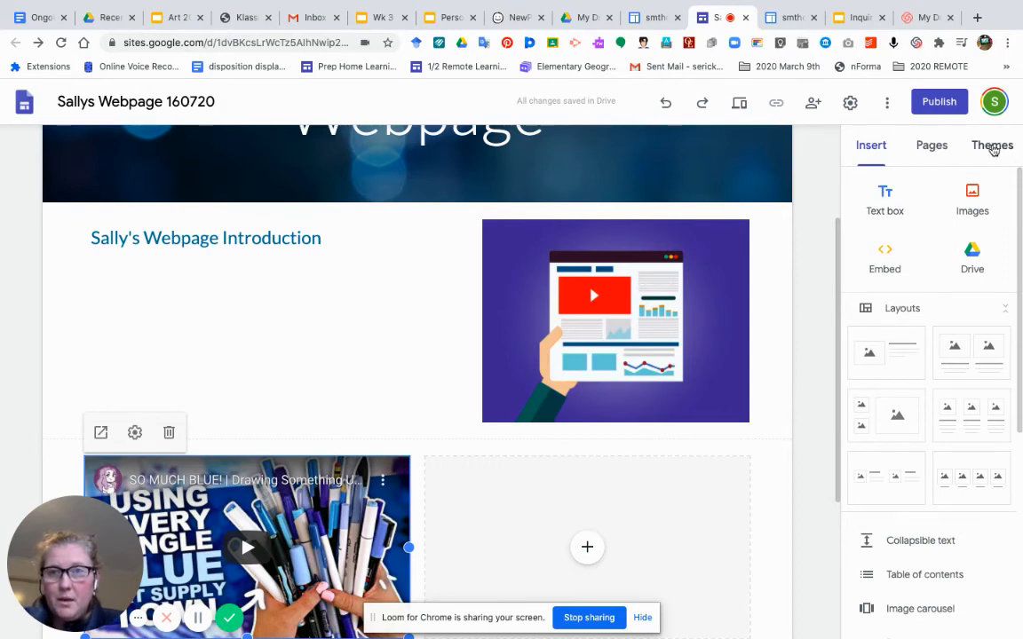
click(993, 148)
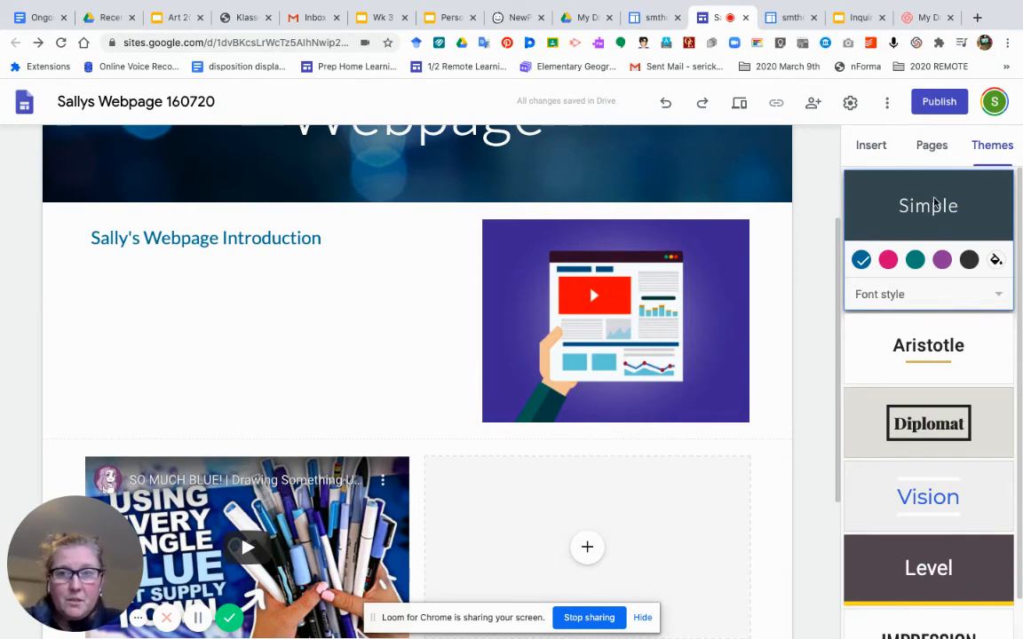
click(932, 357)
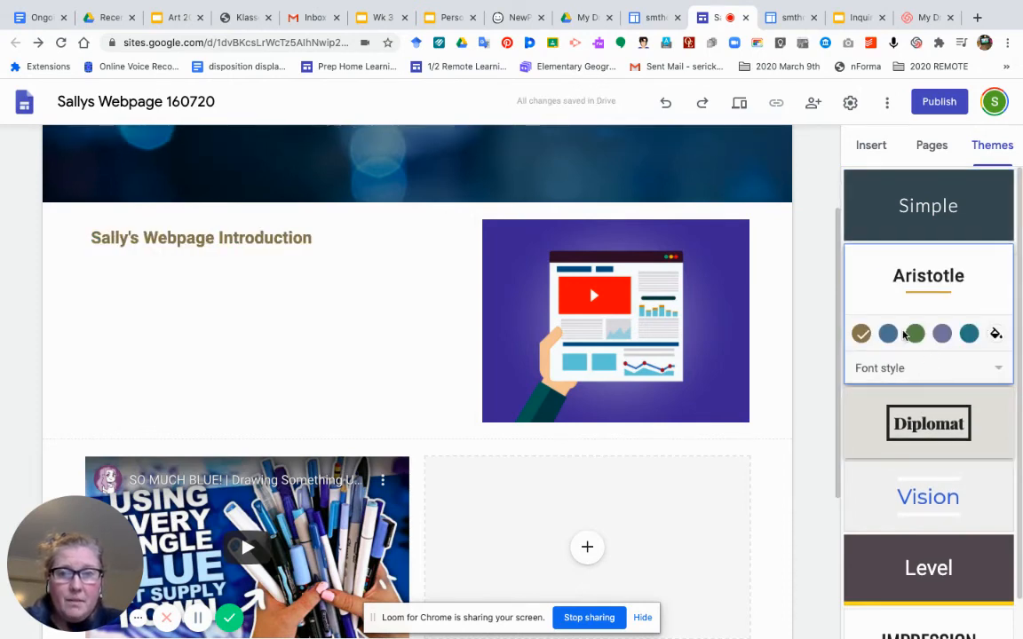
click(931, 424)
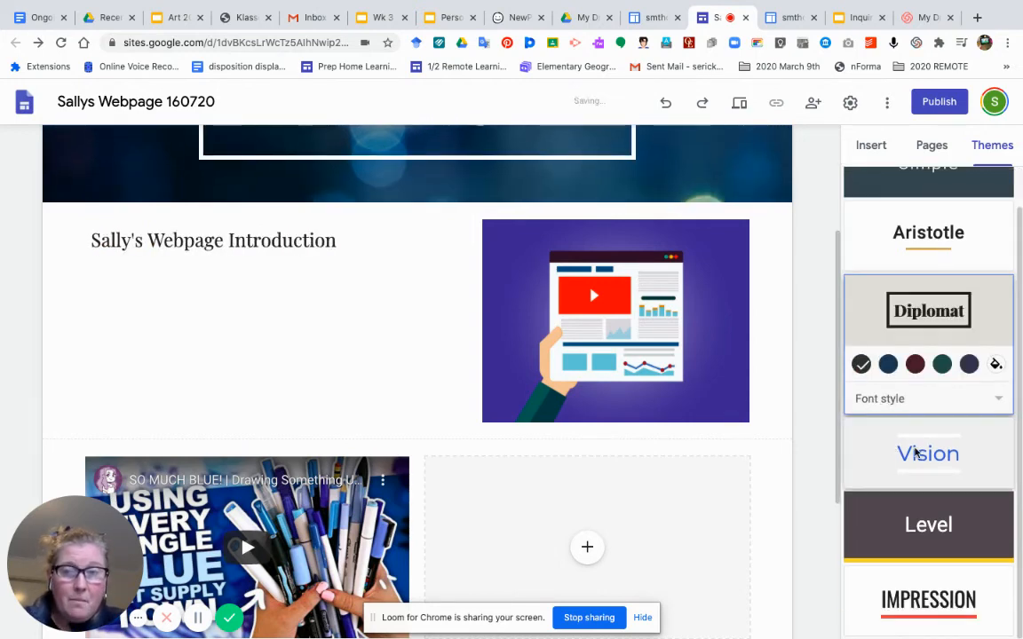
Apply the Vision theme to the site with the pink colour and the Modern font style.
click(917, 454)
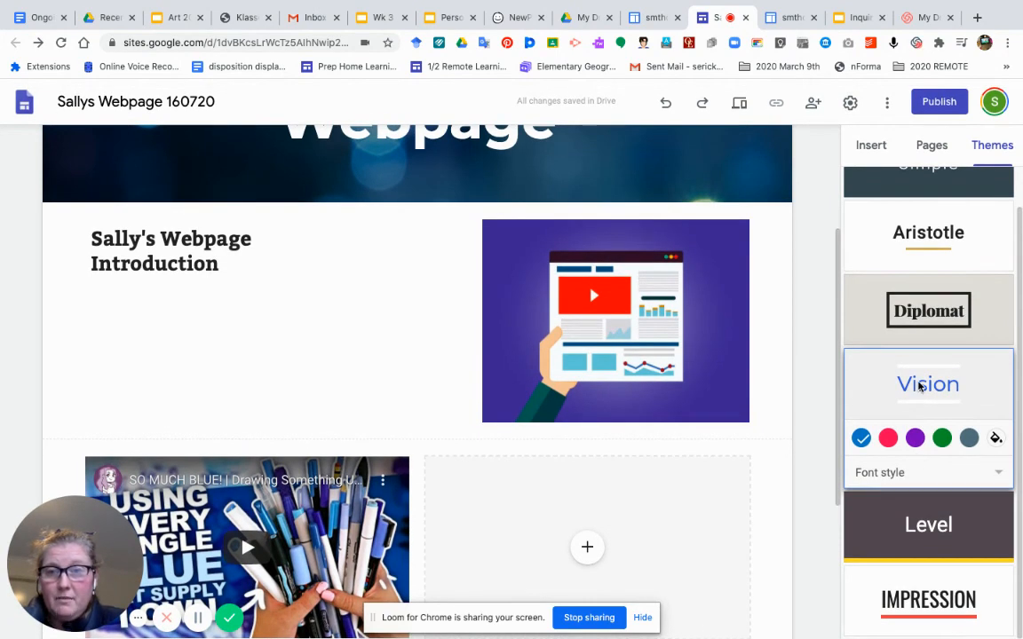
click(888, 438)
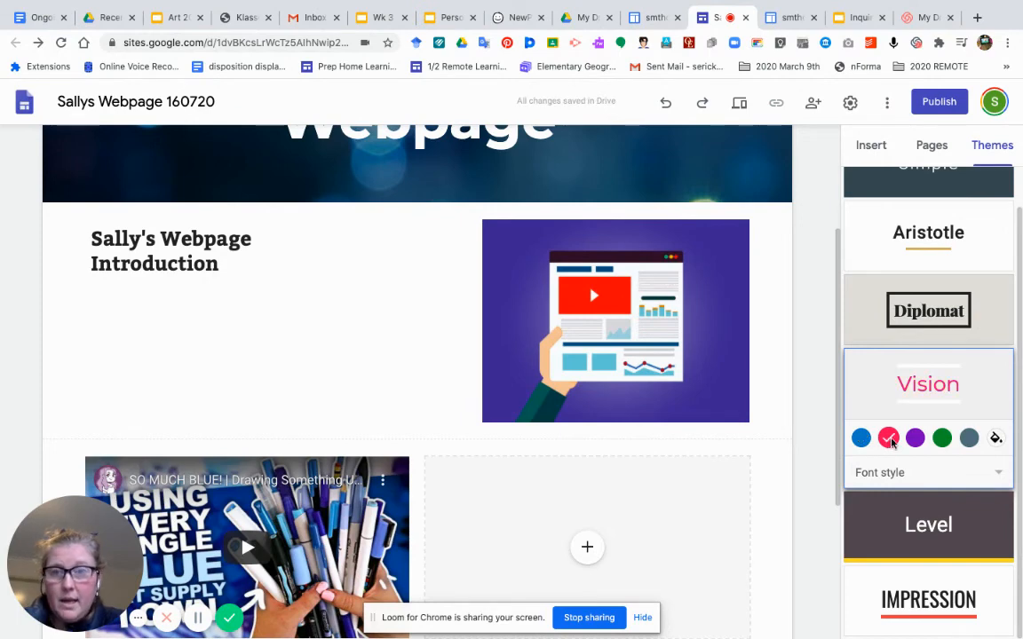
click(1000, 472)
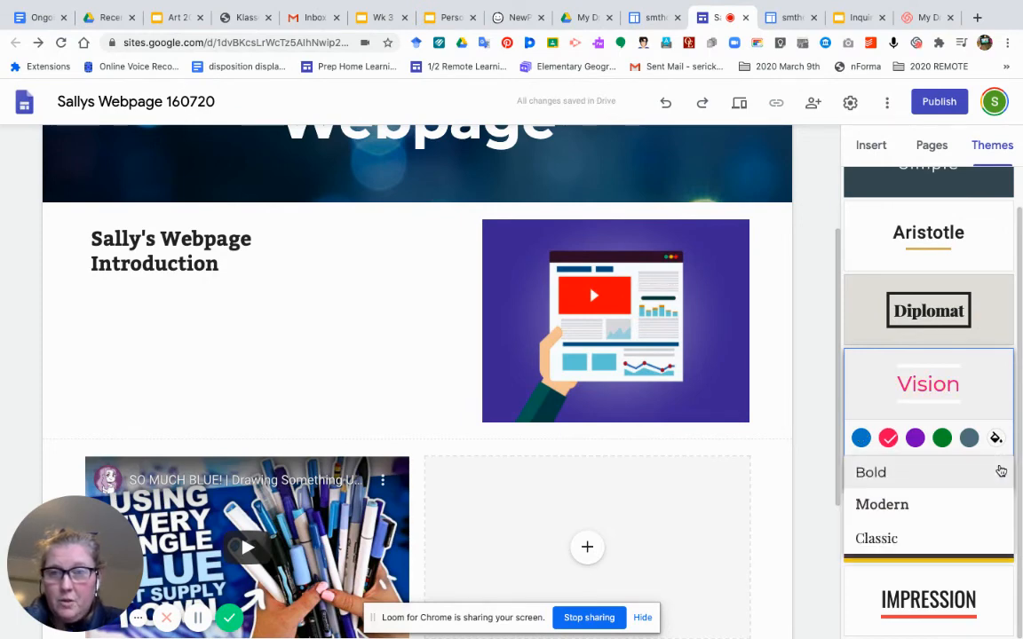
click(905, 507)
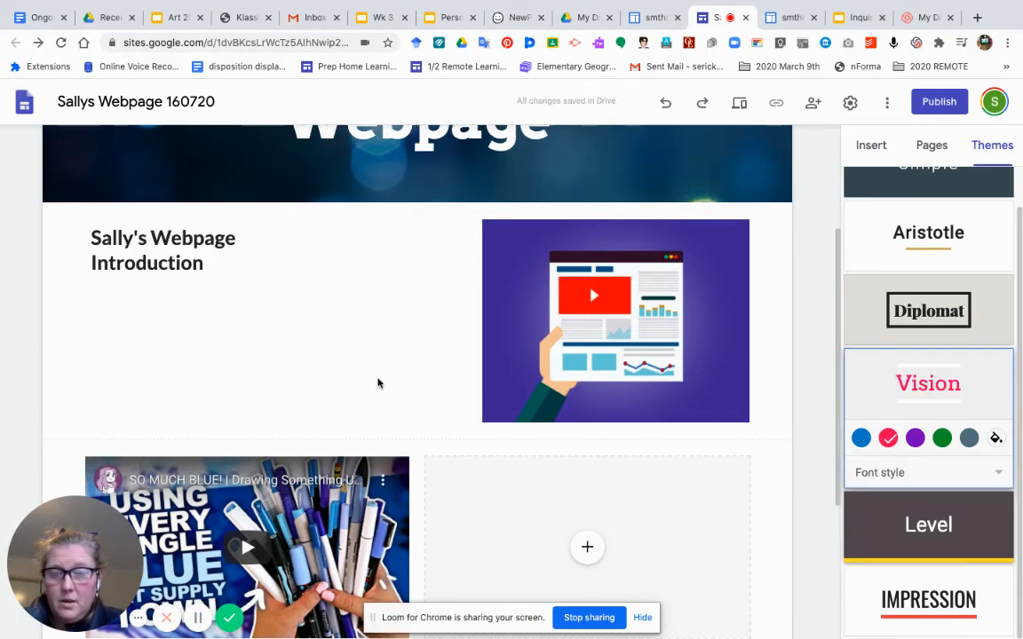
scroll(365, 357, up, 3)
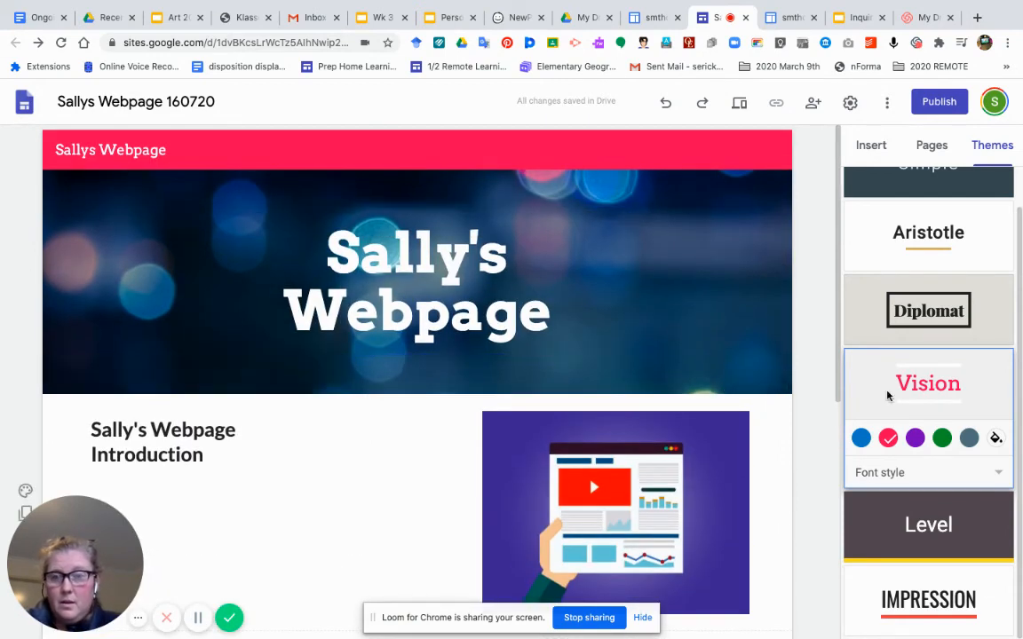
double_click(945, 388)
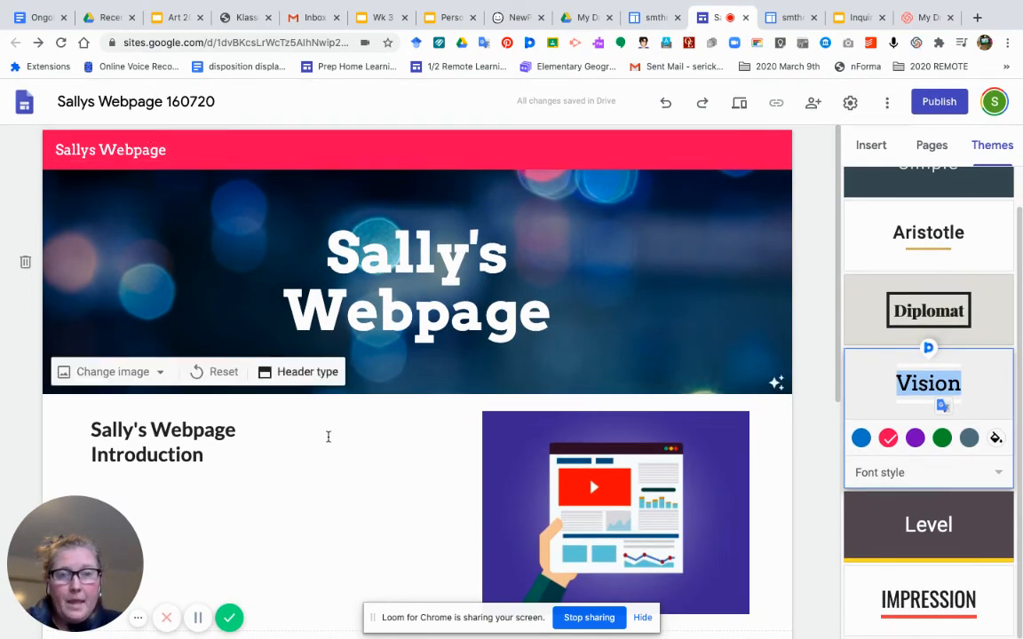
scroll(328, 435, down, 3)
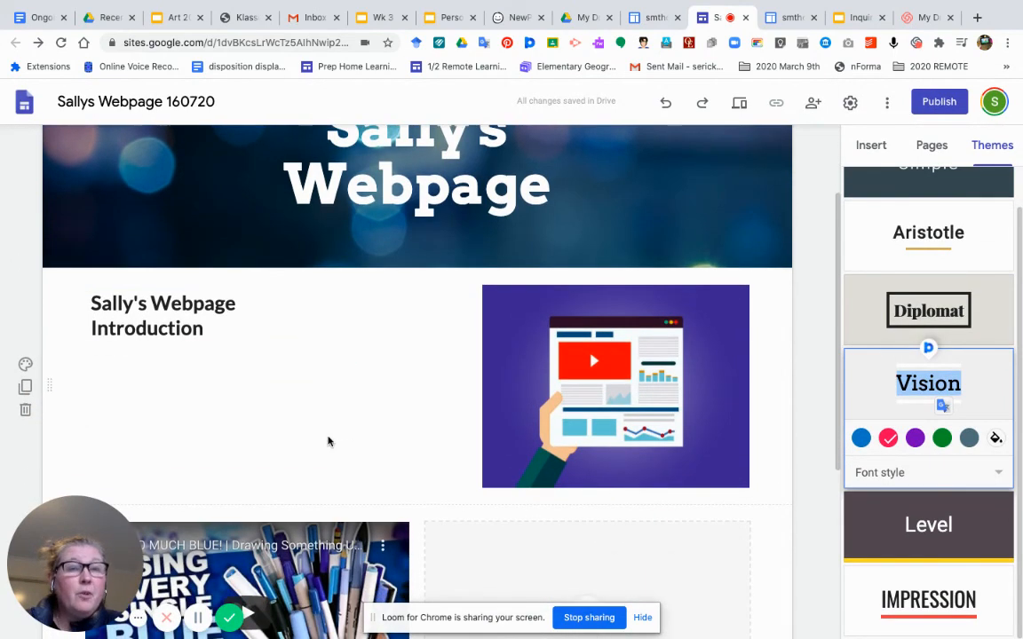
scroll(328, 442, up, 2)
scroll(329, 434, down, 3)
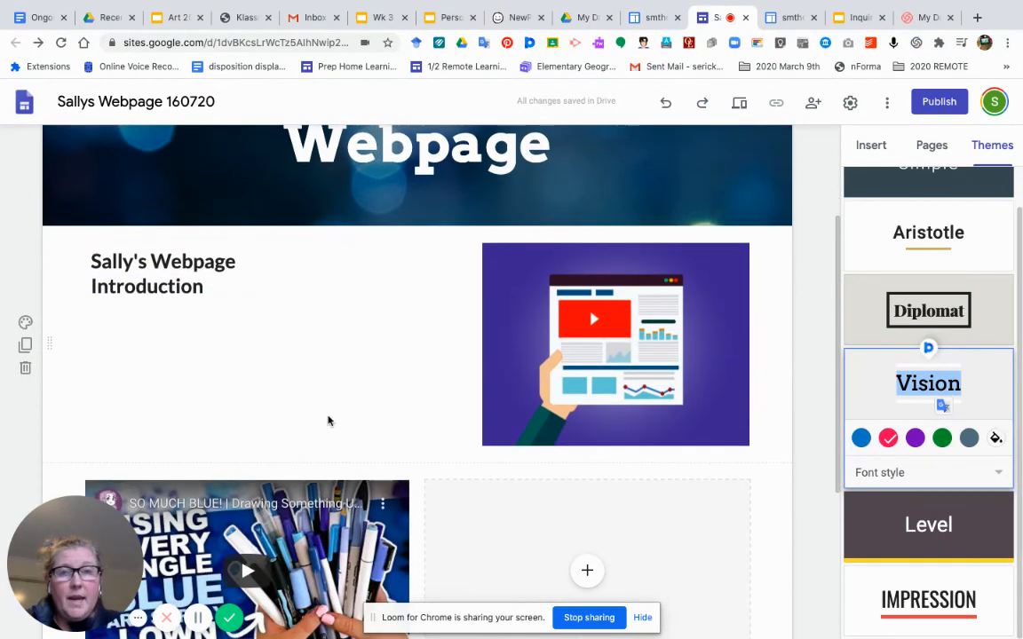
scroll(427, 349, up, 4)
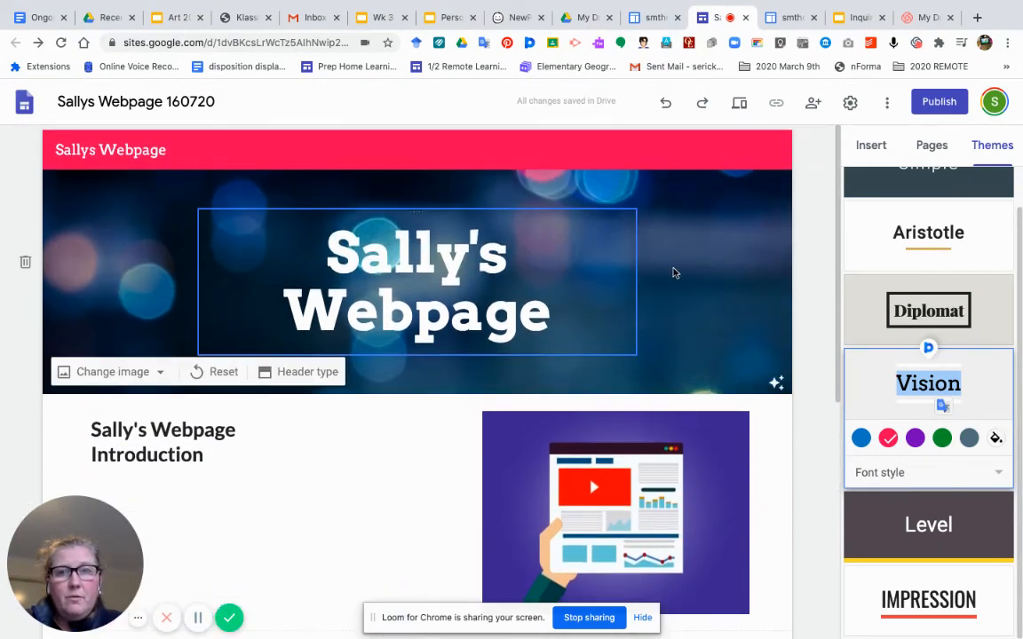
Add a text box between the introduction section and the two-column video layout.
click(870, 145)
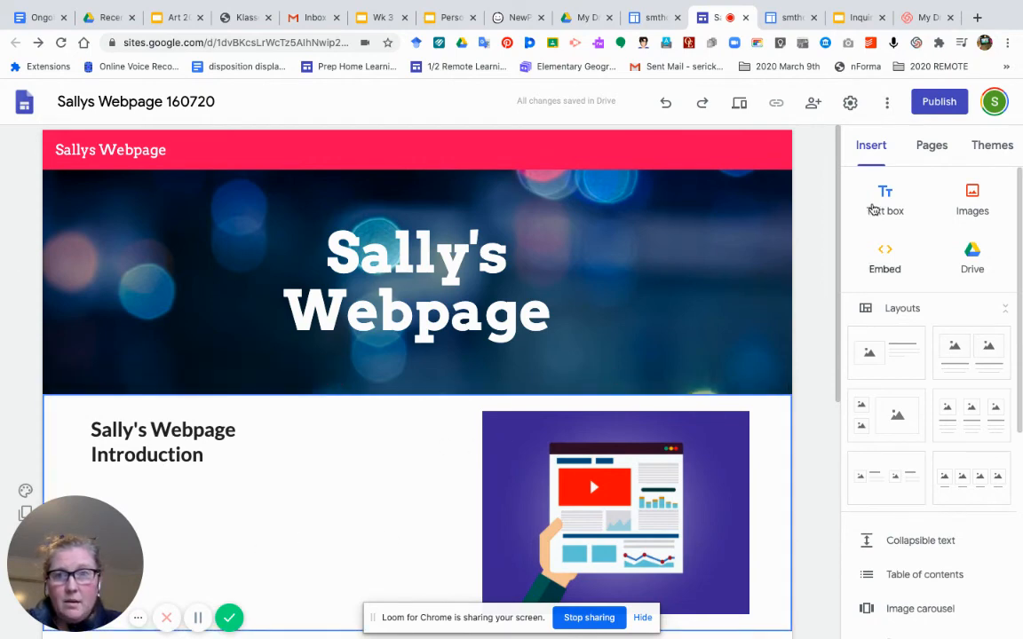
click(873, 209)
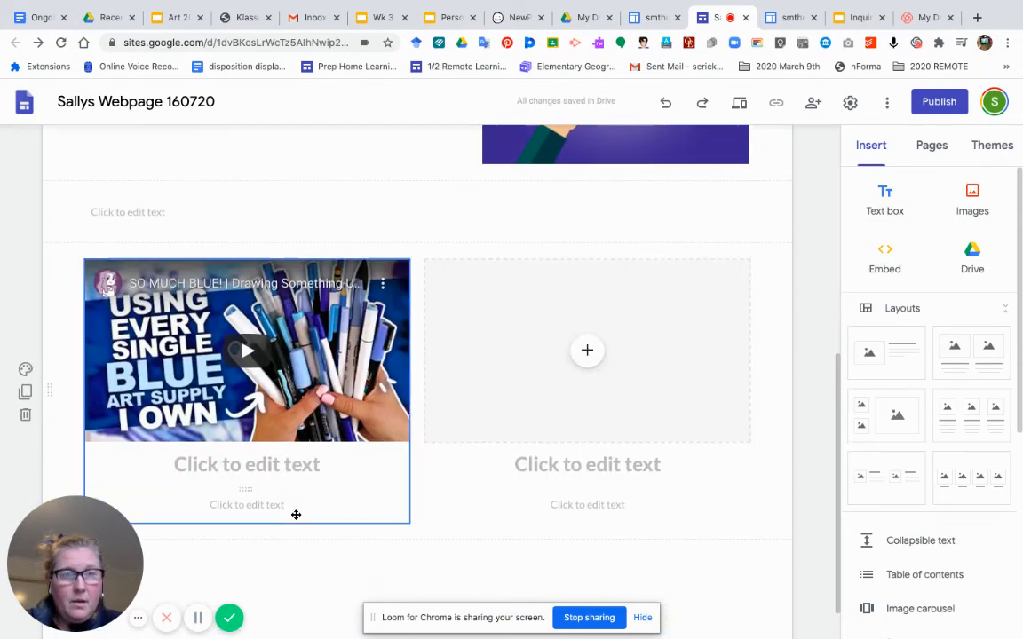
scroll(521, 381, up, 3)
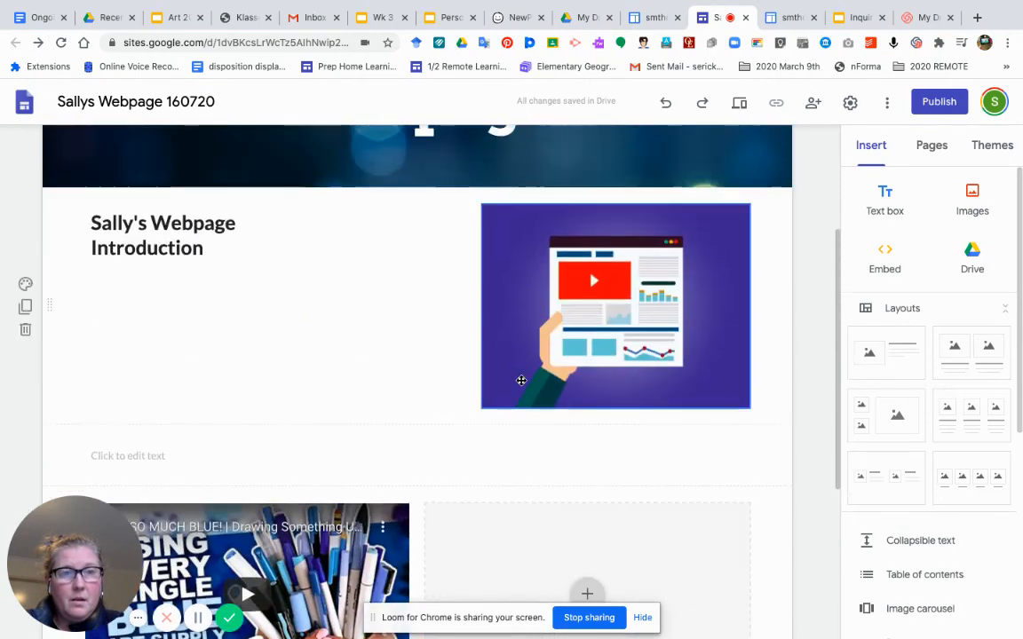
click(141, 449)
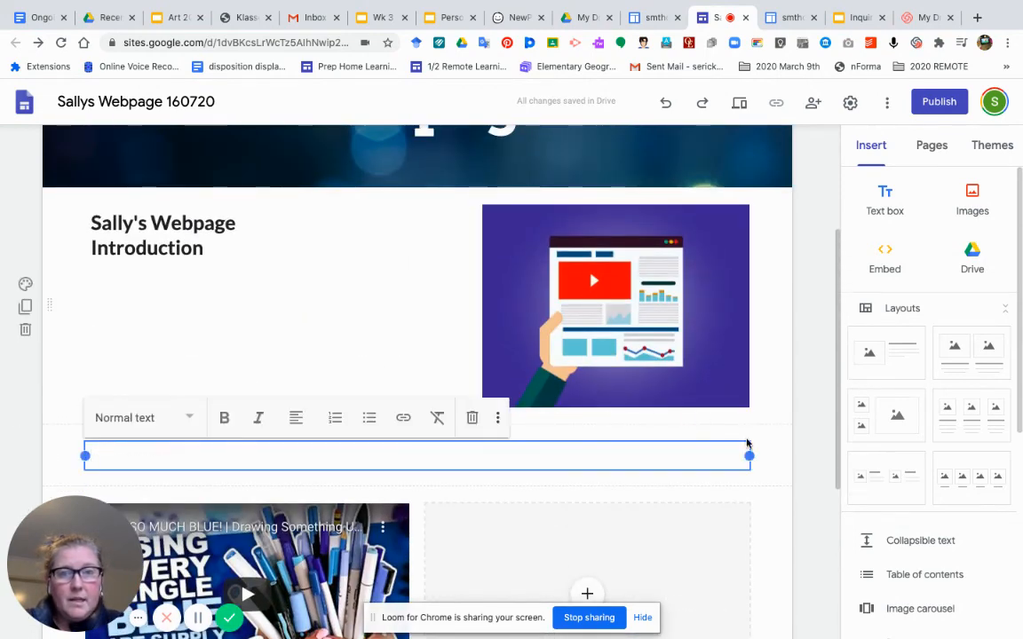
Narrow the new text box to about a third of the content width and move it beneath the introduction heading.
drag(749, 456, 195, 463)
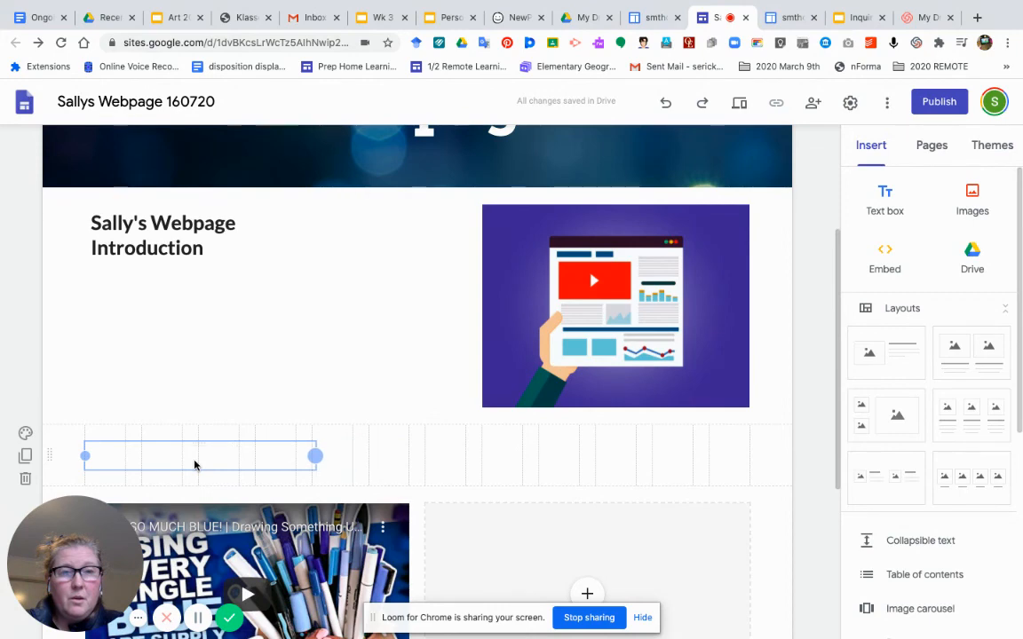
mouse_move(195, 464)
mouse_down()
mouse_move(267, 456)
mouse_move(160, 469)
mouse_move(194, 463)
mouse_up()
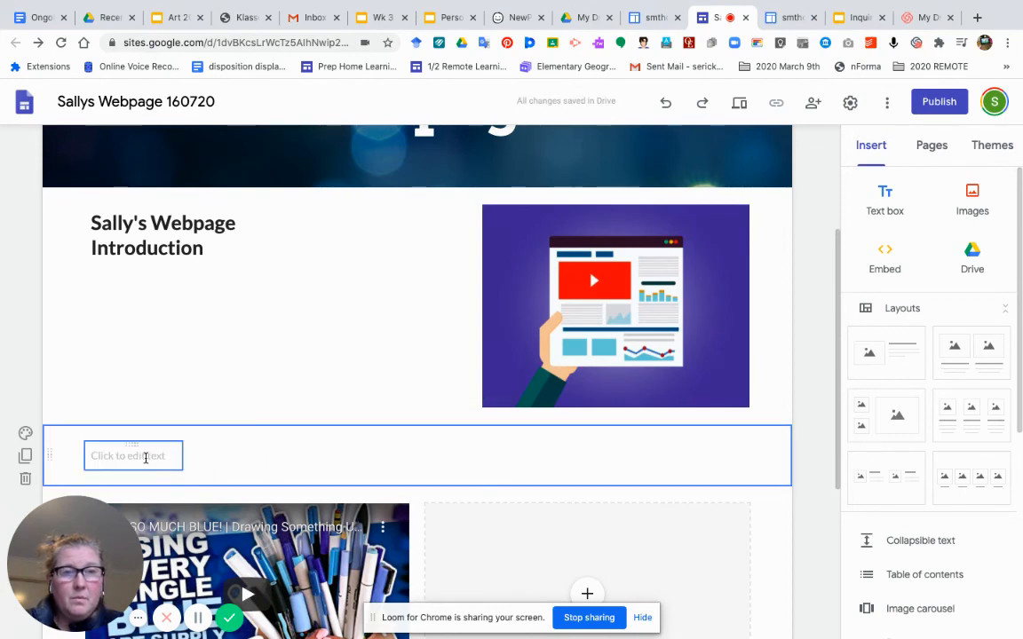
click(146, 458)
drag(183, 456, 323, 461)
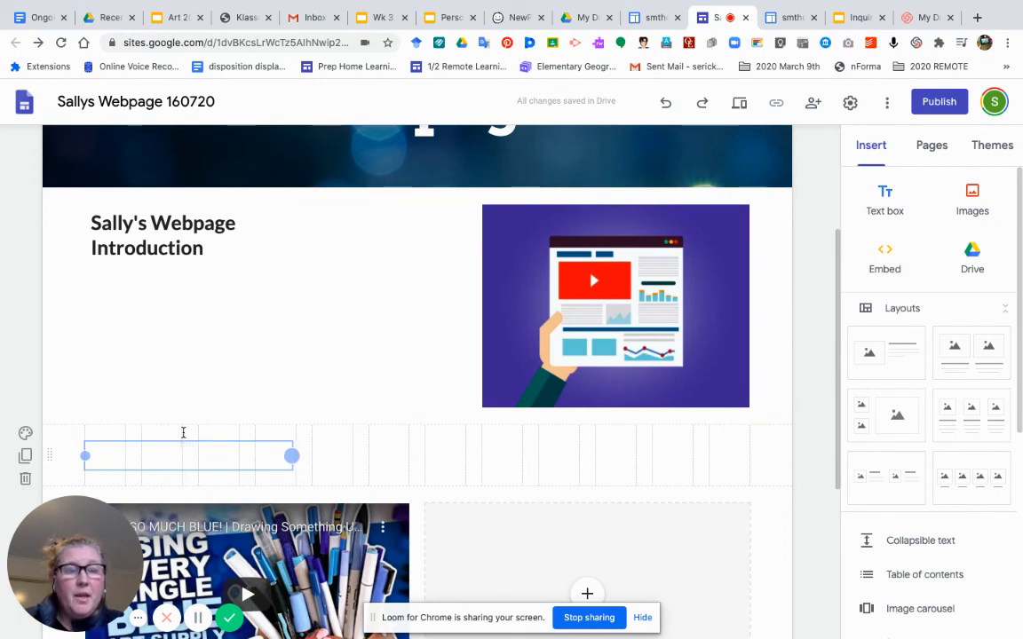
click(233, 444)
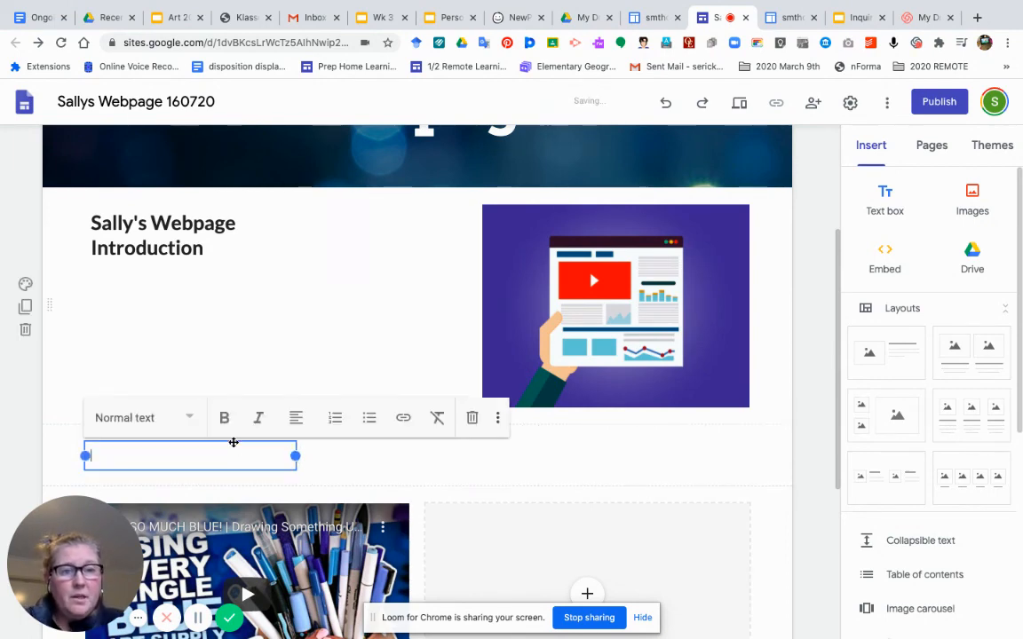
drag(189, 341, 171, 327)
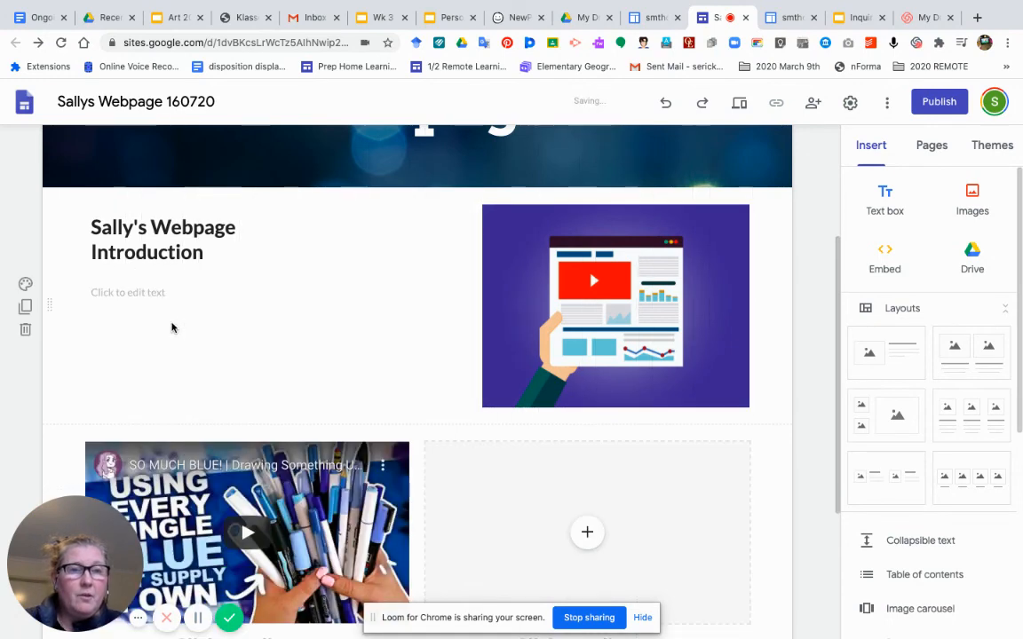
Fill the text box beneath the heading with "This is where we might write some text which explains or shares our thoughts and opinions and learning.".
click(134, 293)
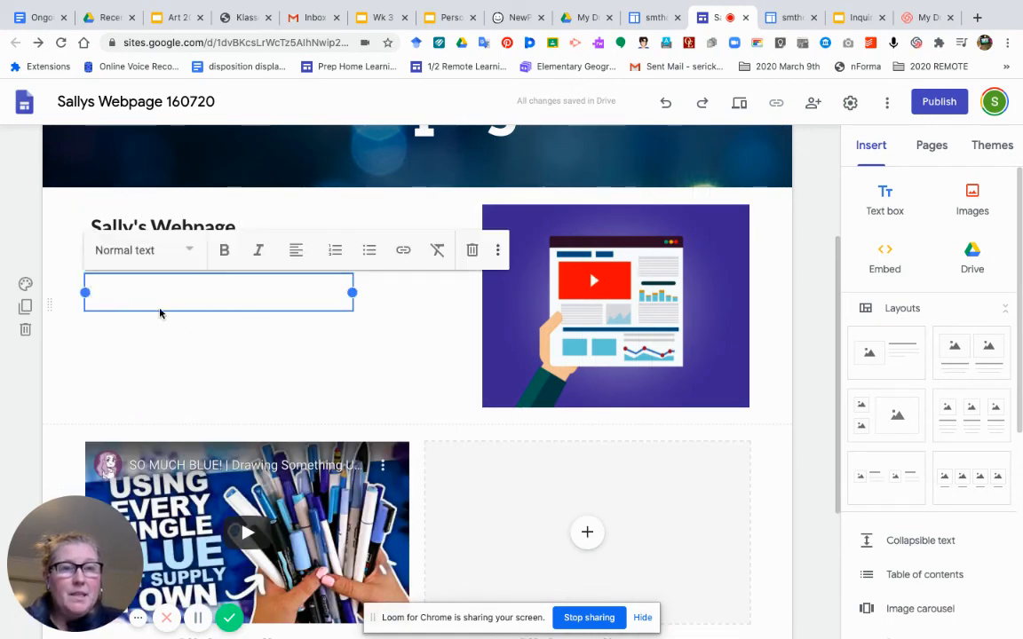
text(Th)
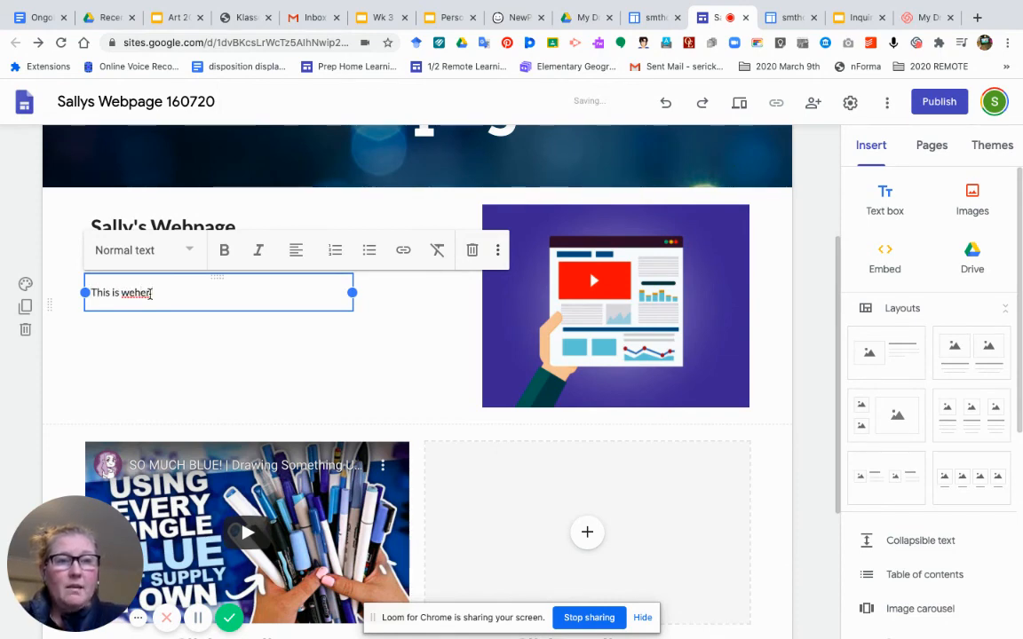
text(is is wherew)
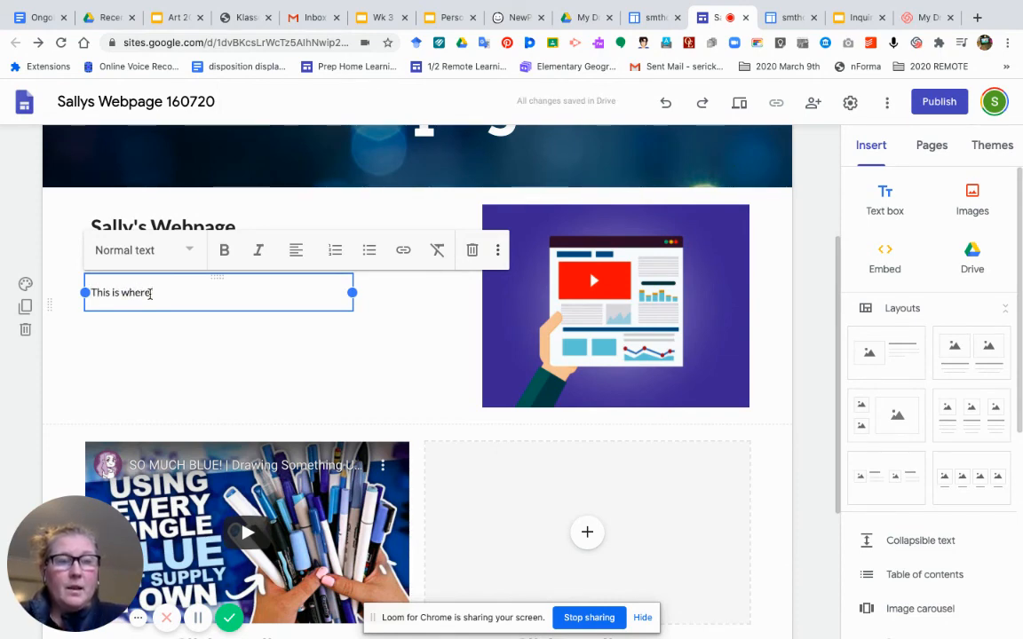
text(e might write)
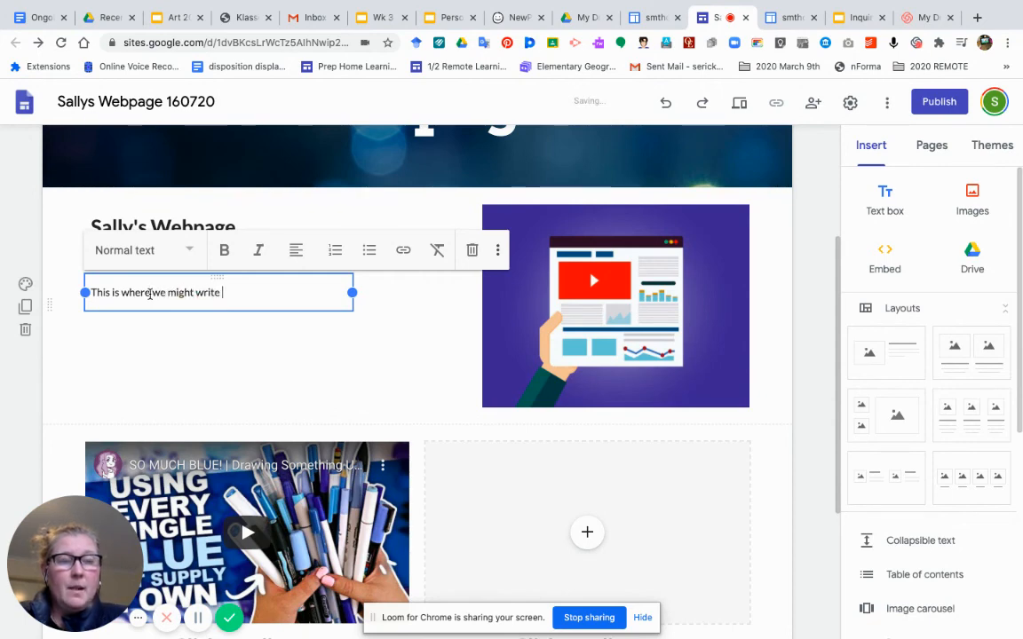
text( some text which )
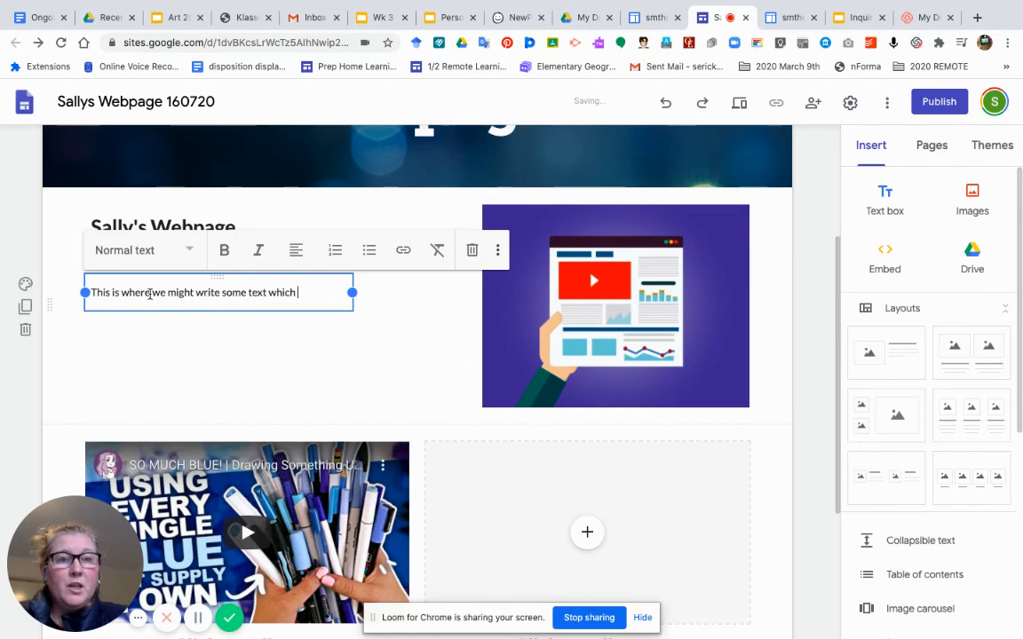
text(explain)
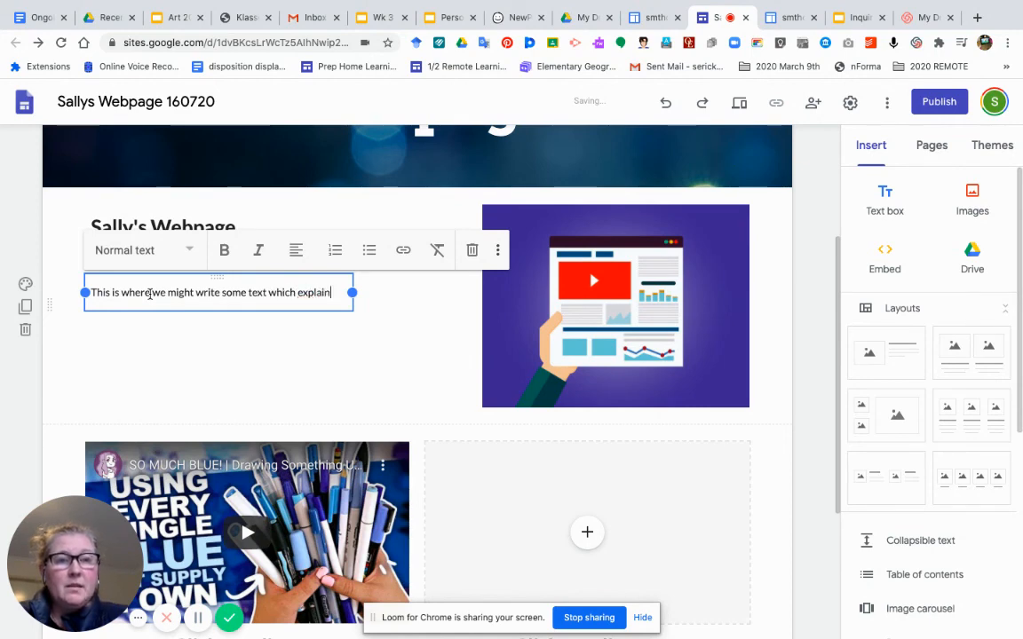
text(s or share)
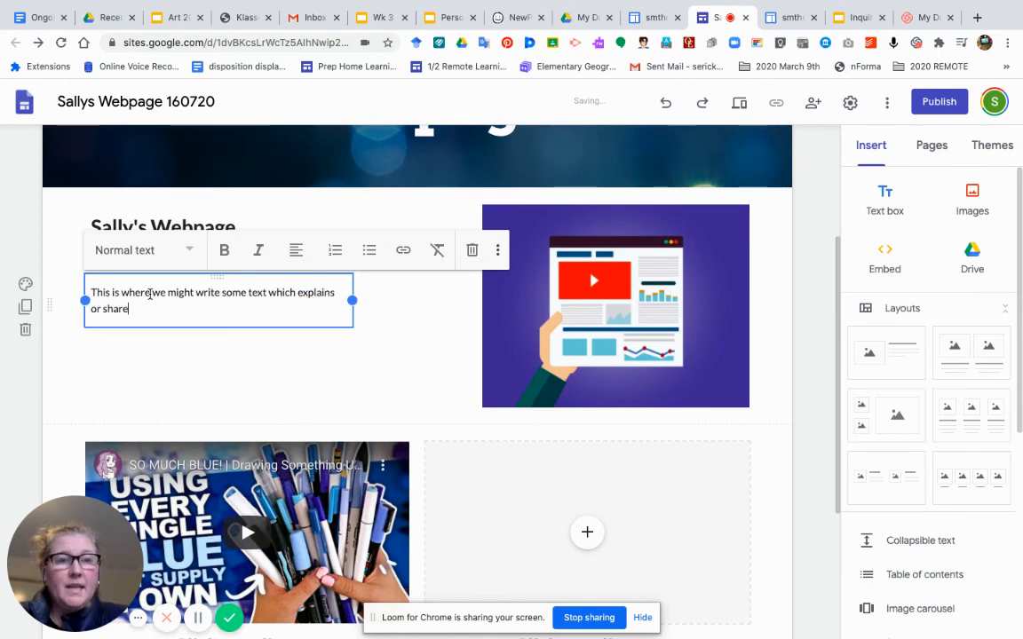
text(s our thoughts a)
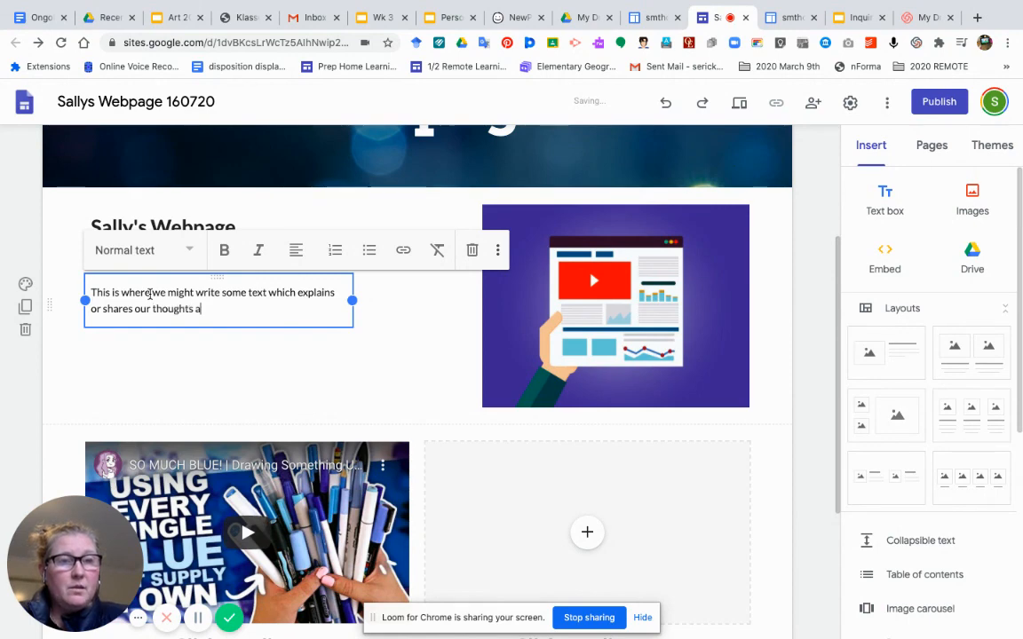
text(nd opion)
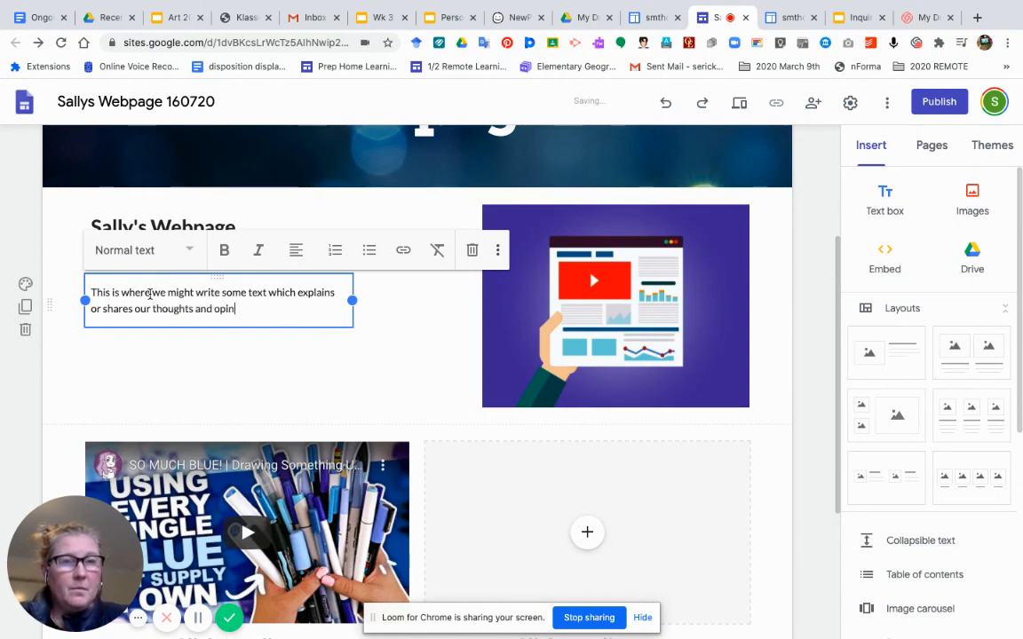
text(ions and learnin)
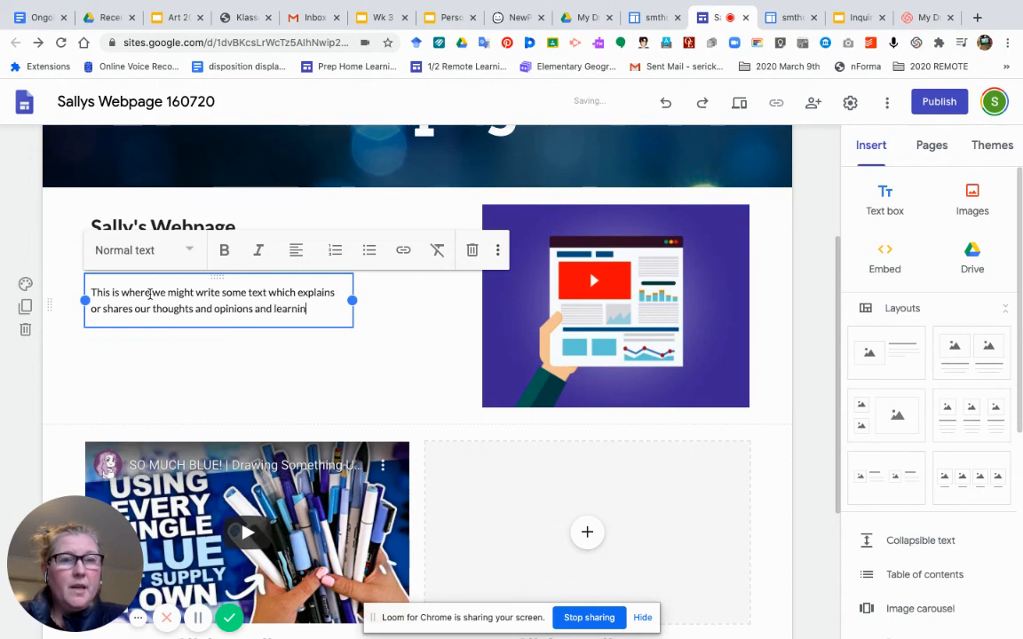
text(g)
key(BackSpace)
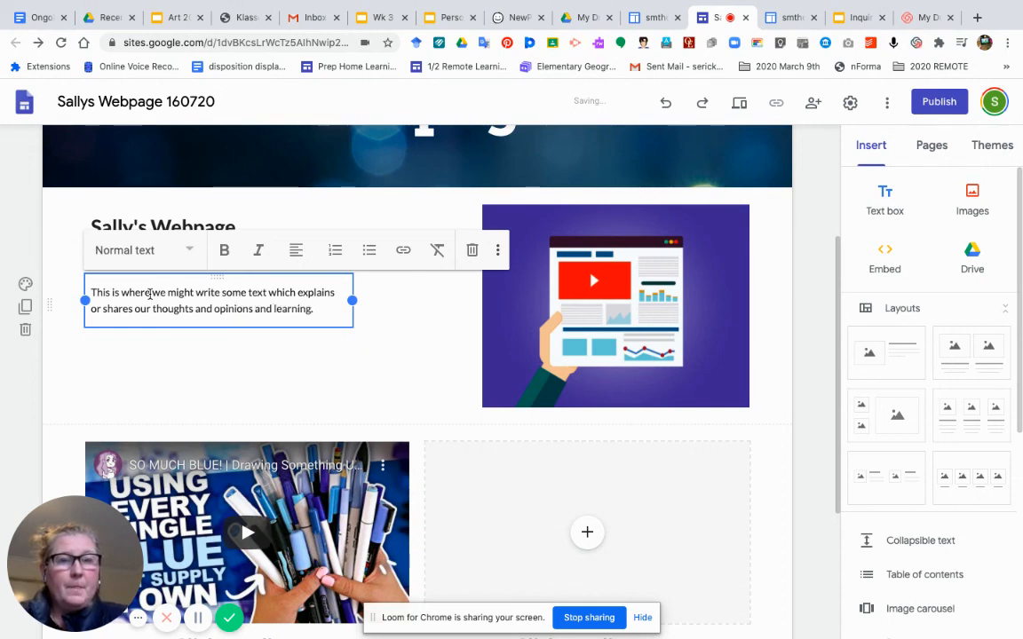
Widen the introduction text box to match the width of the video column below it.
drag(353, 300, 418, 301)
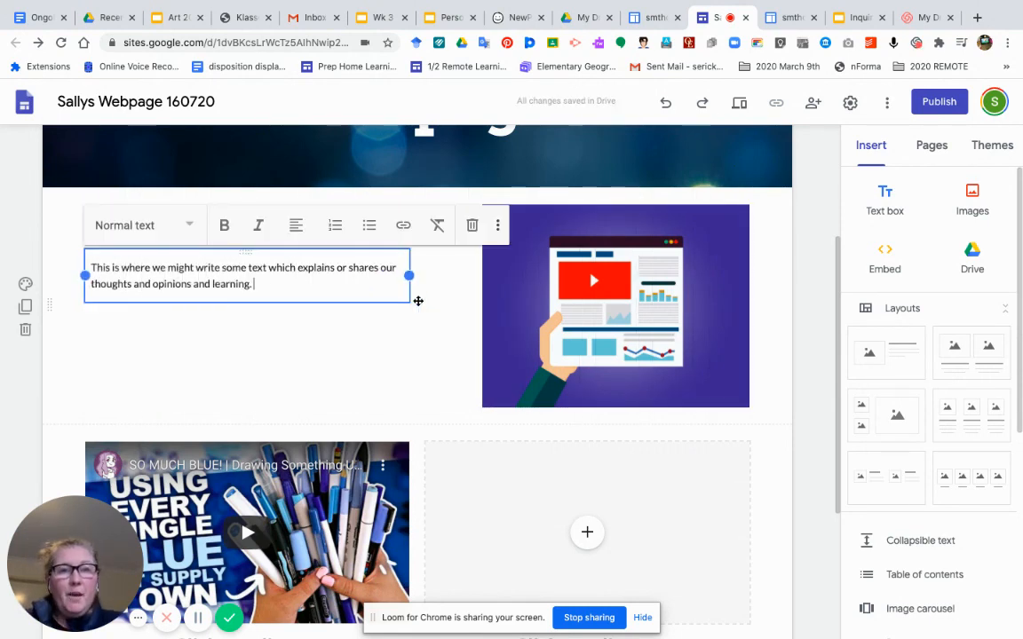
click(386, 357)
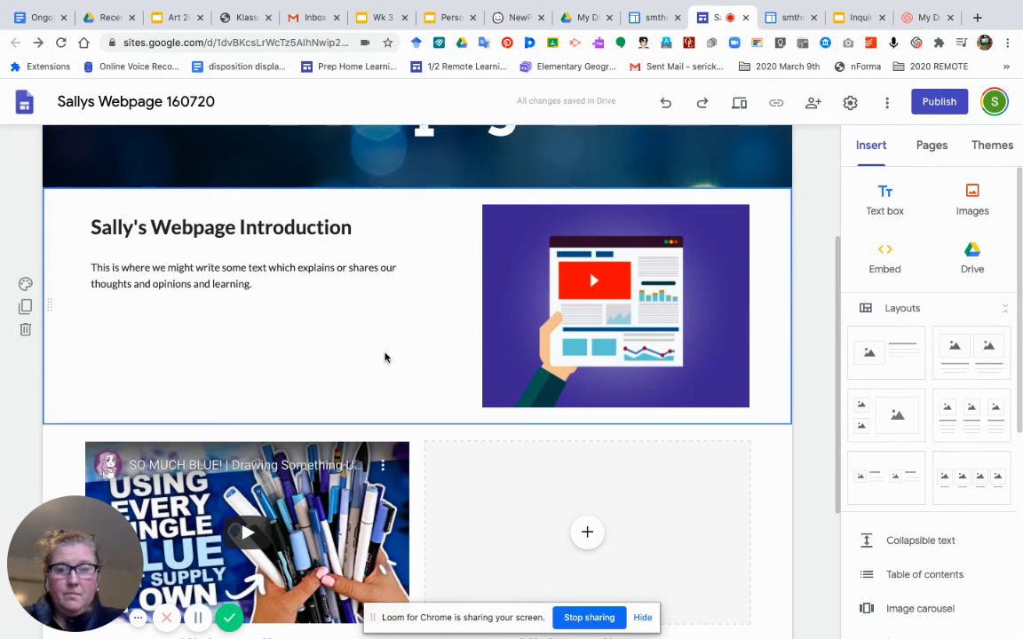
Select the full web address of the site being edited in the browser.
key(ctrl+minus)
key(ctrl+minus)
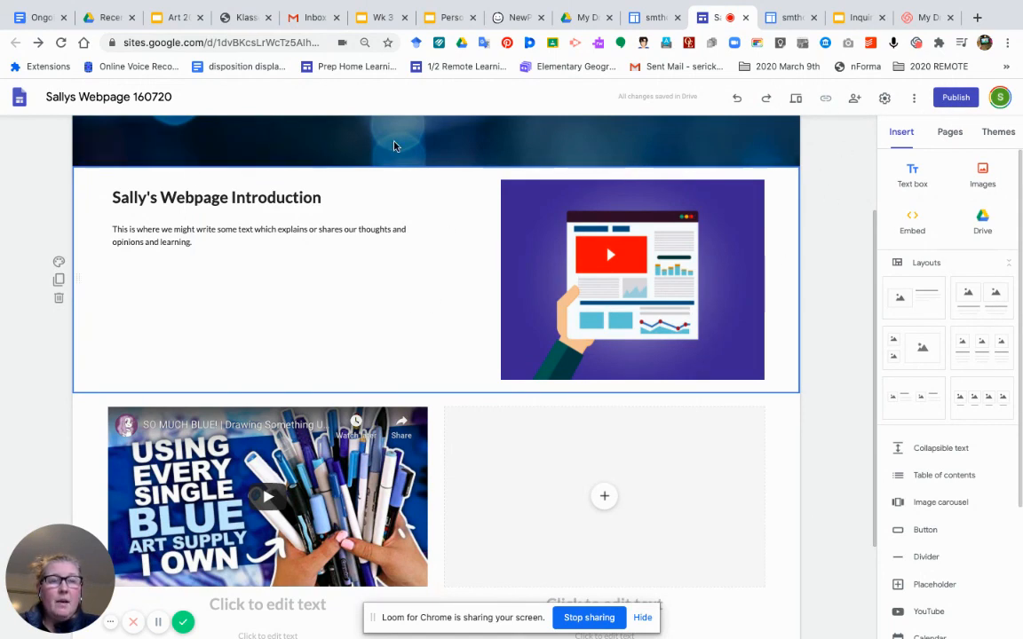
mouse_move(334, 155)
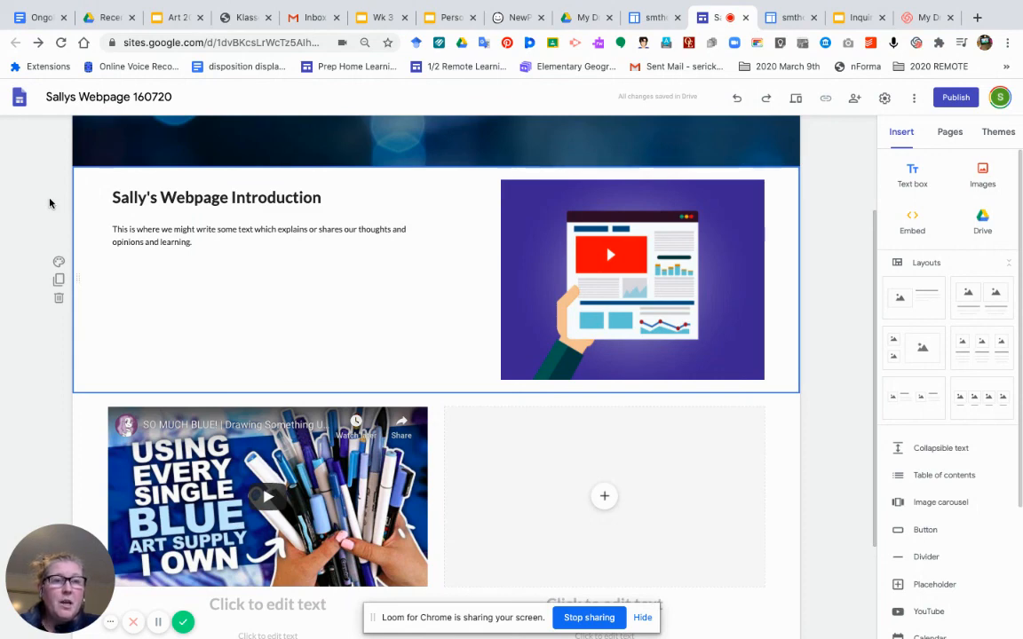
click(215, 42)
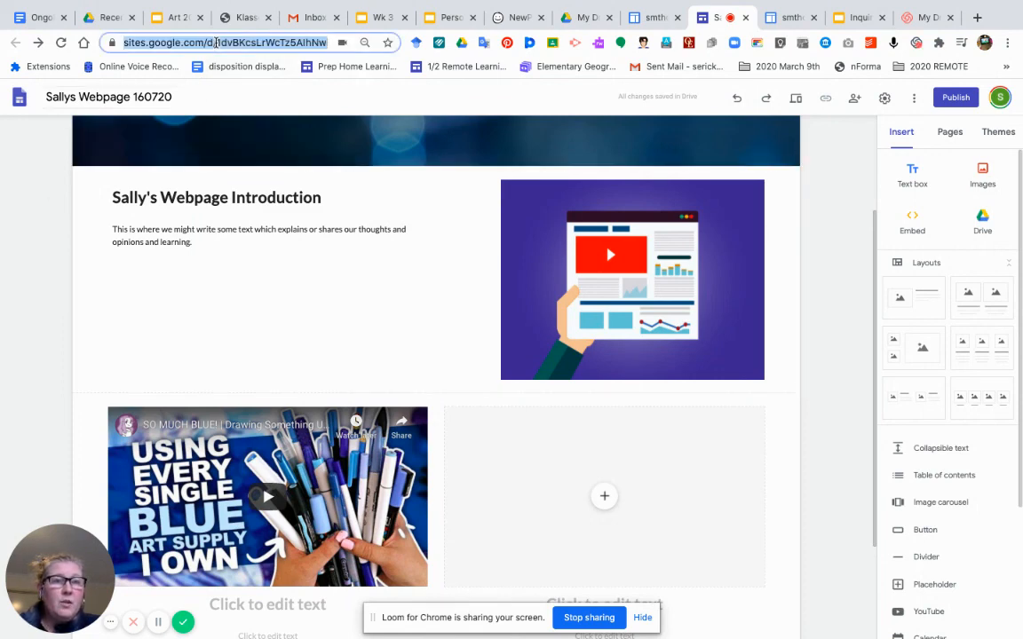